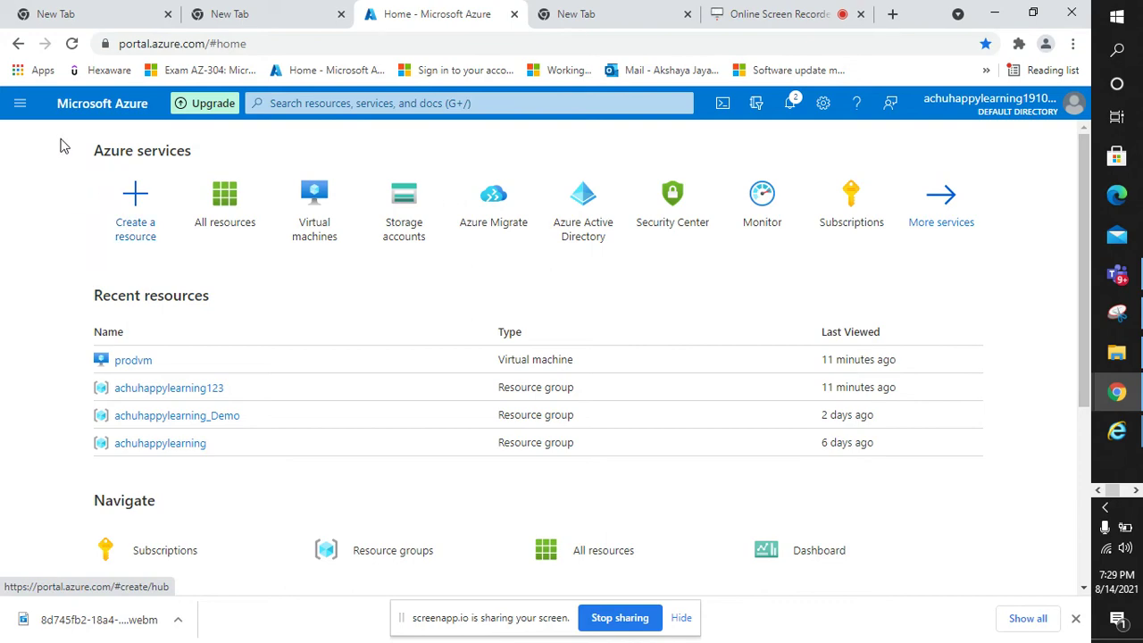
- Look through the Create a resource hub, then return to the Azure home page
left_click(140, 220)
scroll(265, 319, "down", 3)
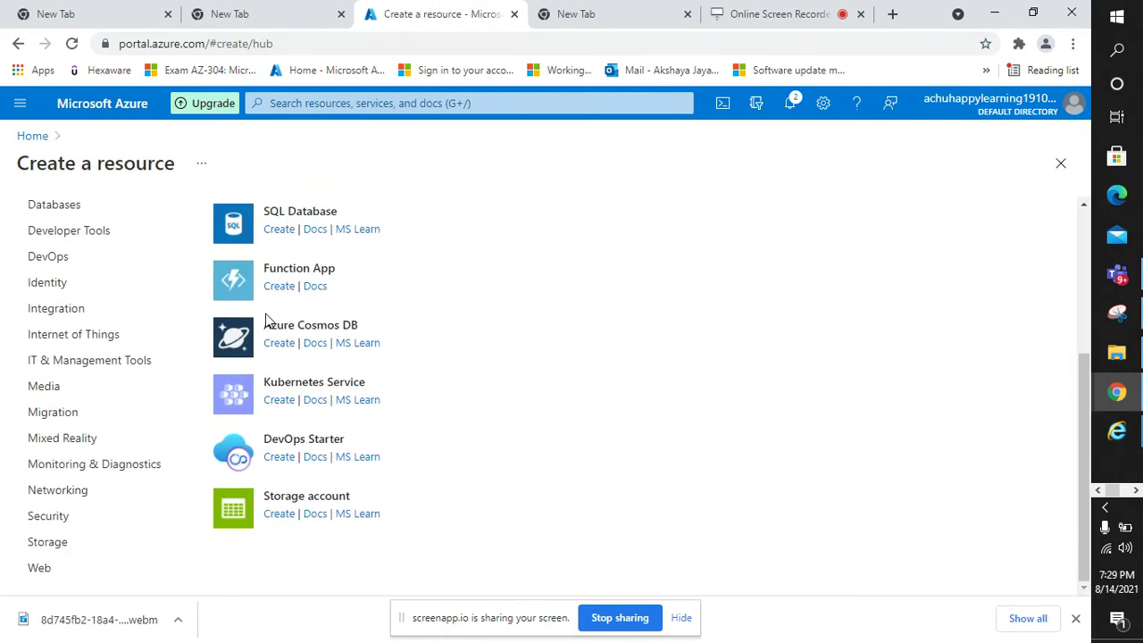
scroll(268, 319, "up", 3)
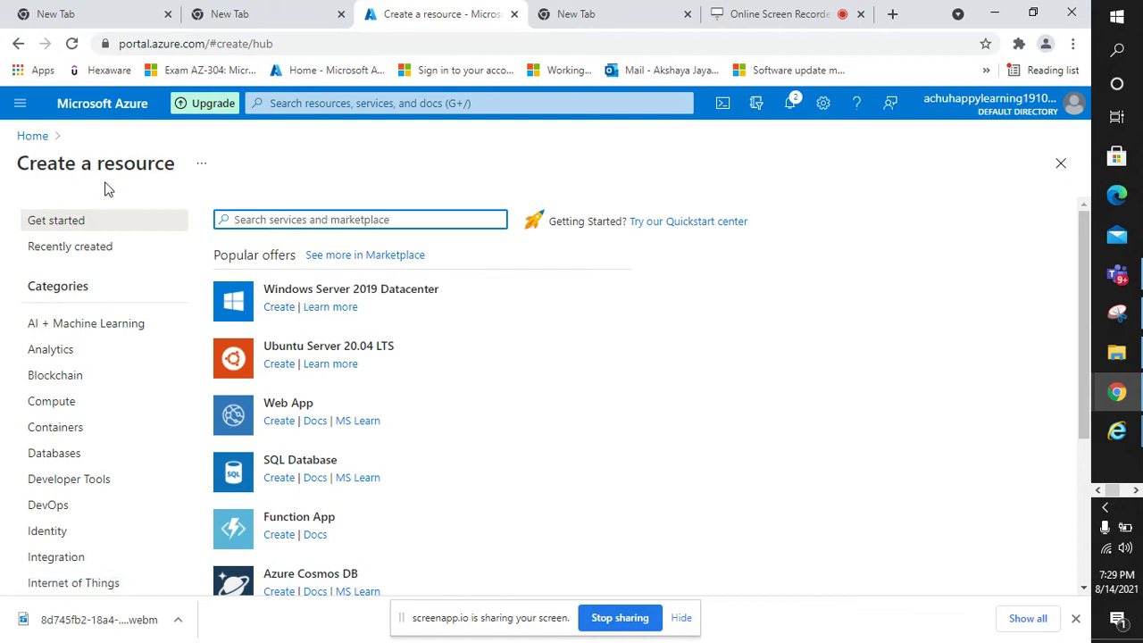
left_click(32, 135)
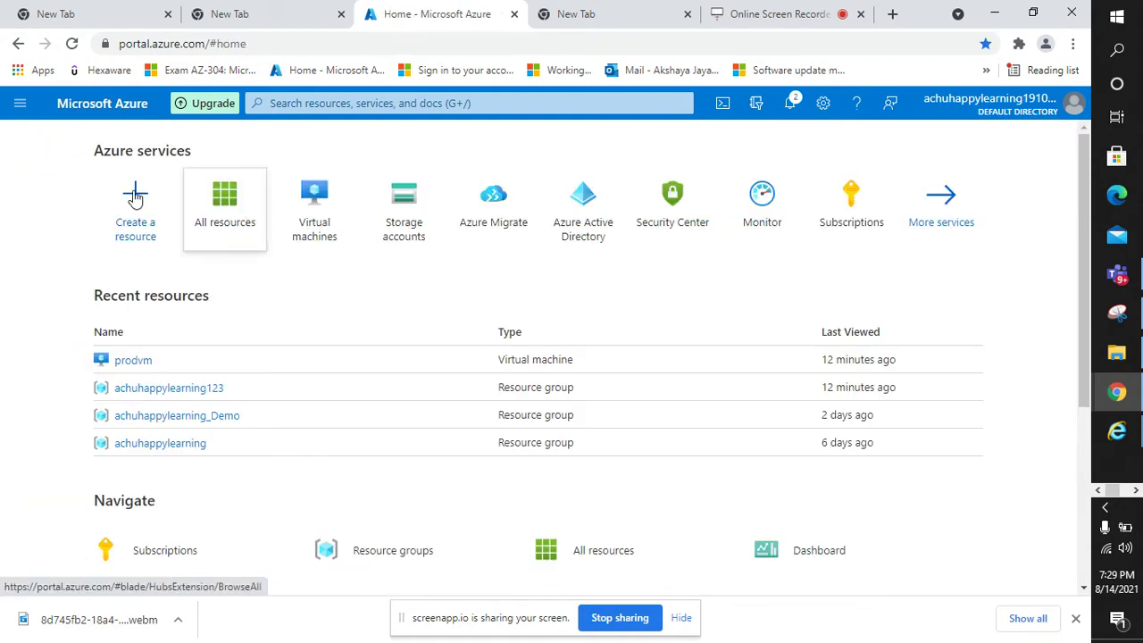
- Search 'virtual', open Virtual machines and start creating a single virtual machine
left_click(312, 211)
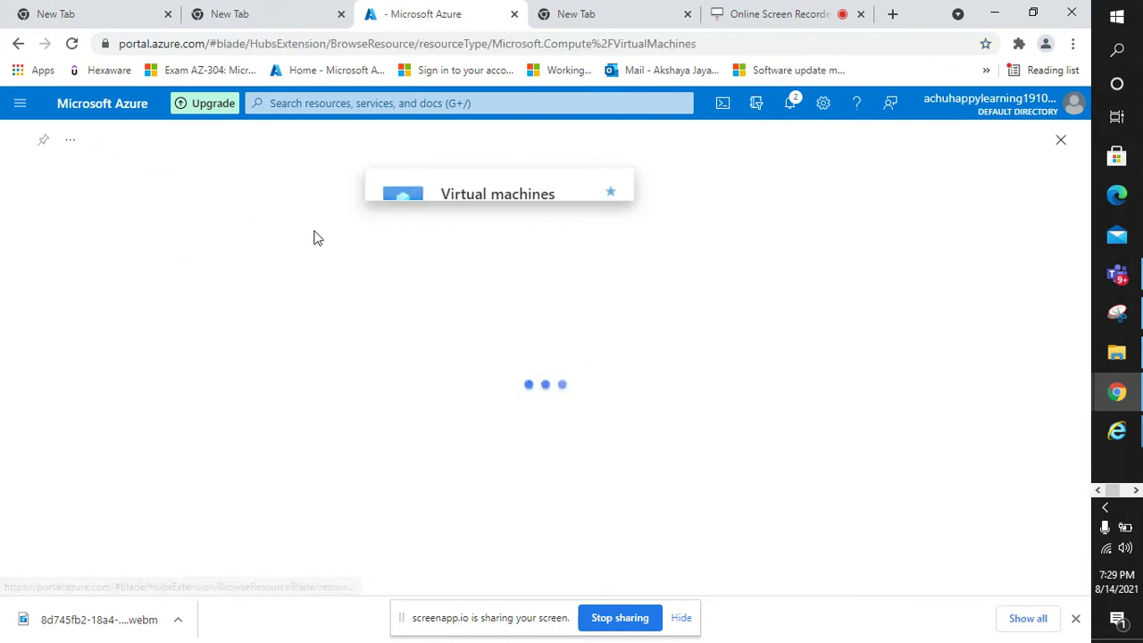
left_click(353, 105)
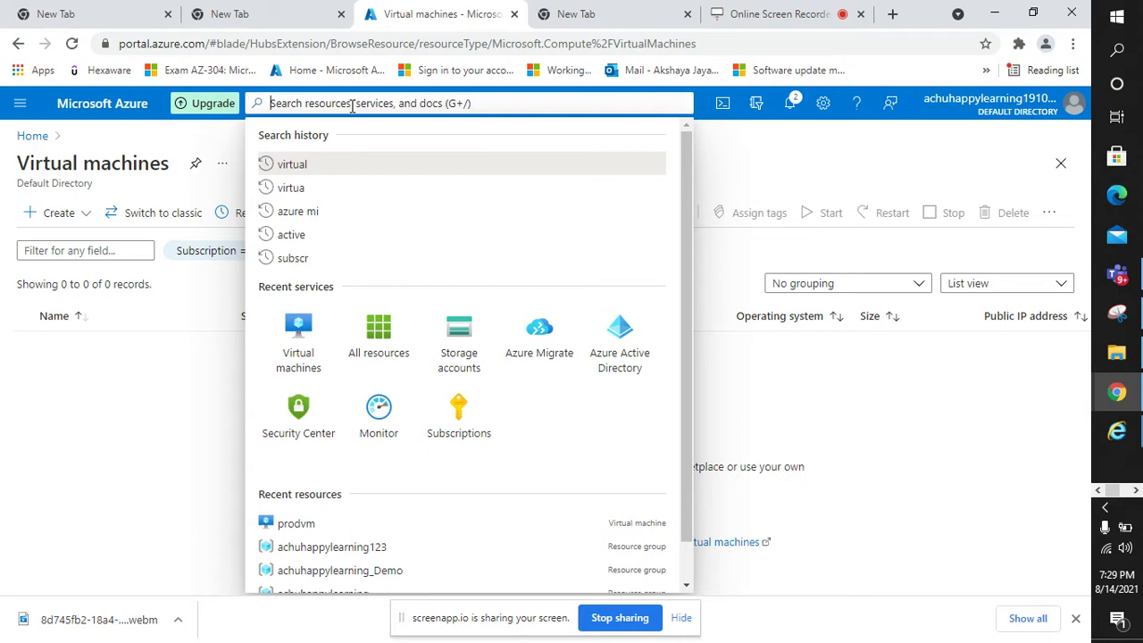
type("v")
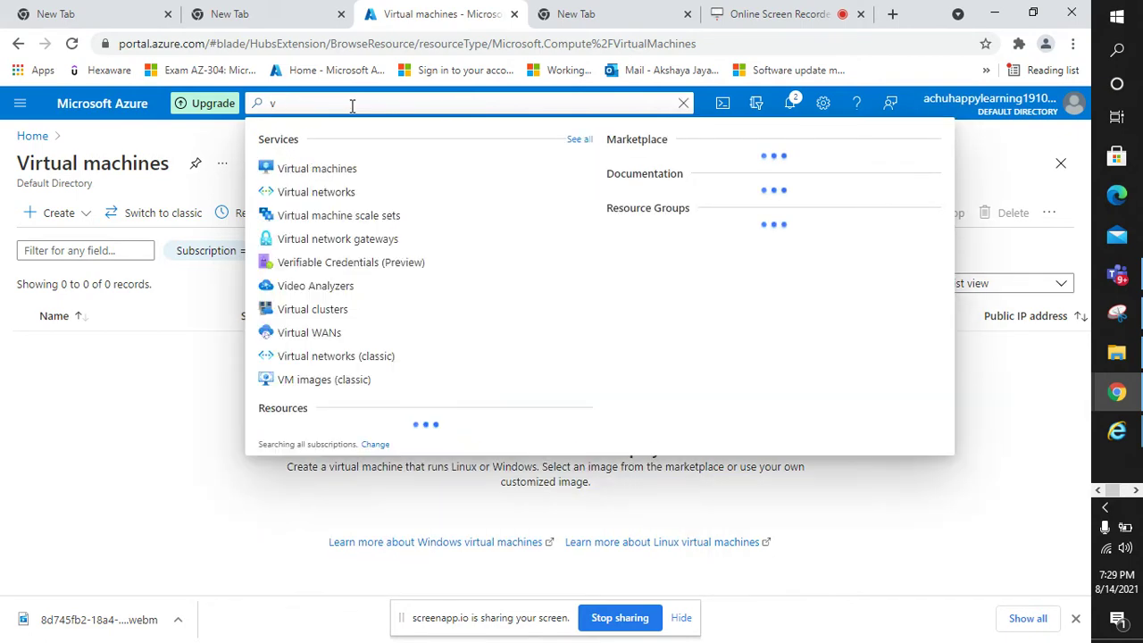
type("irtual")
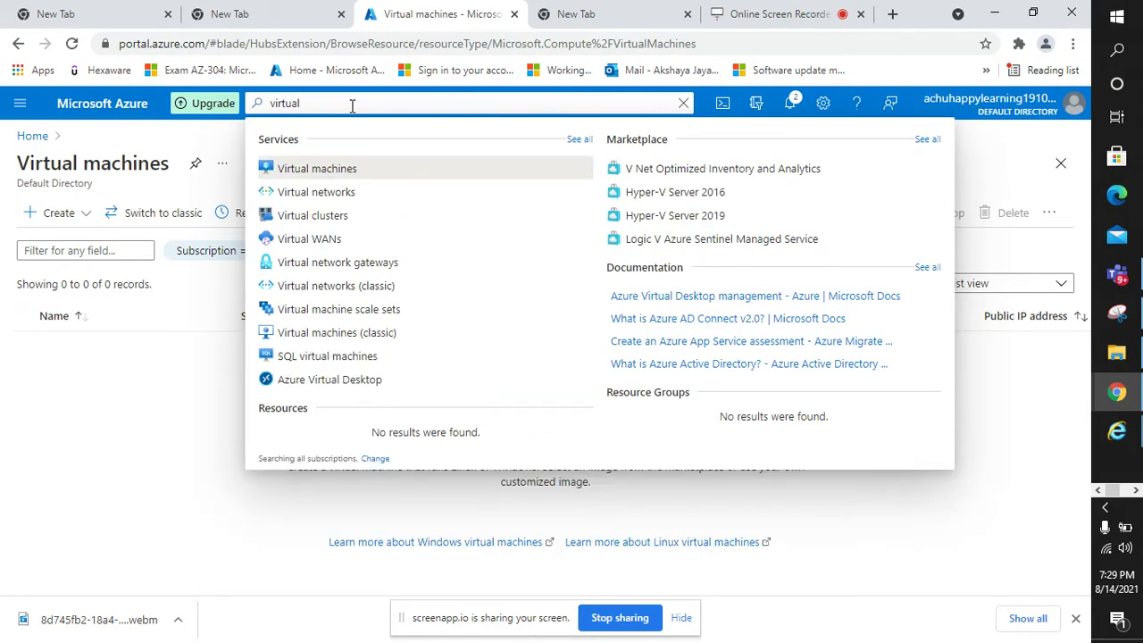
left_click(356, 171)
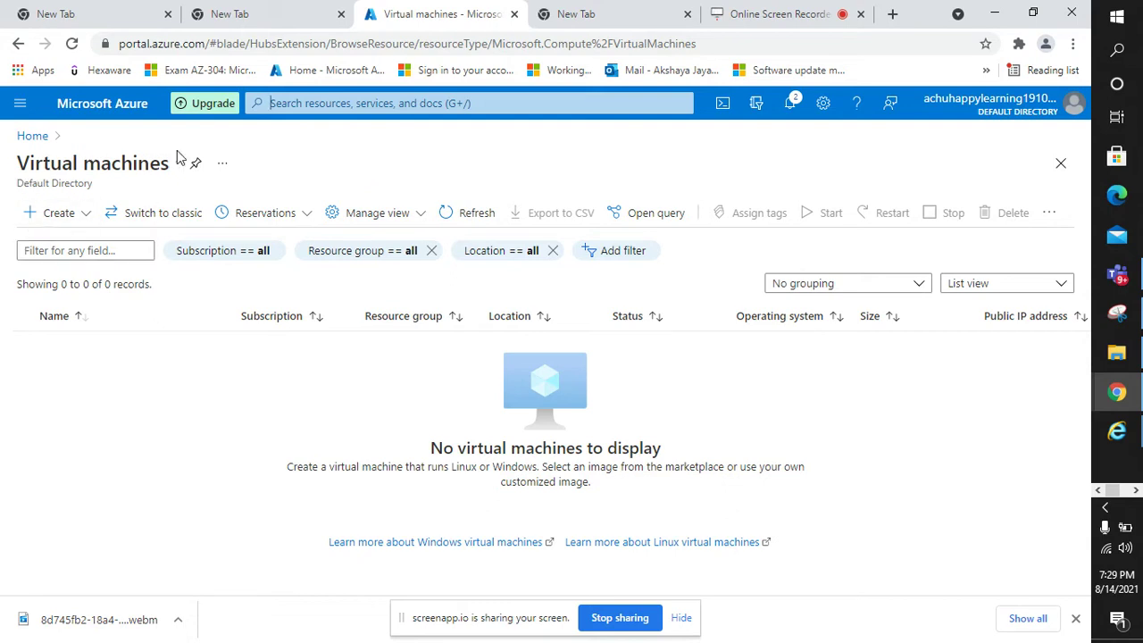
left_click(47, 220)
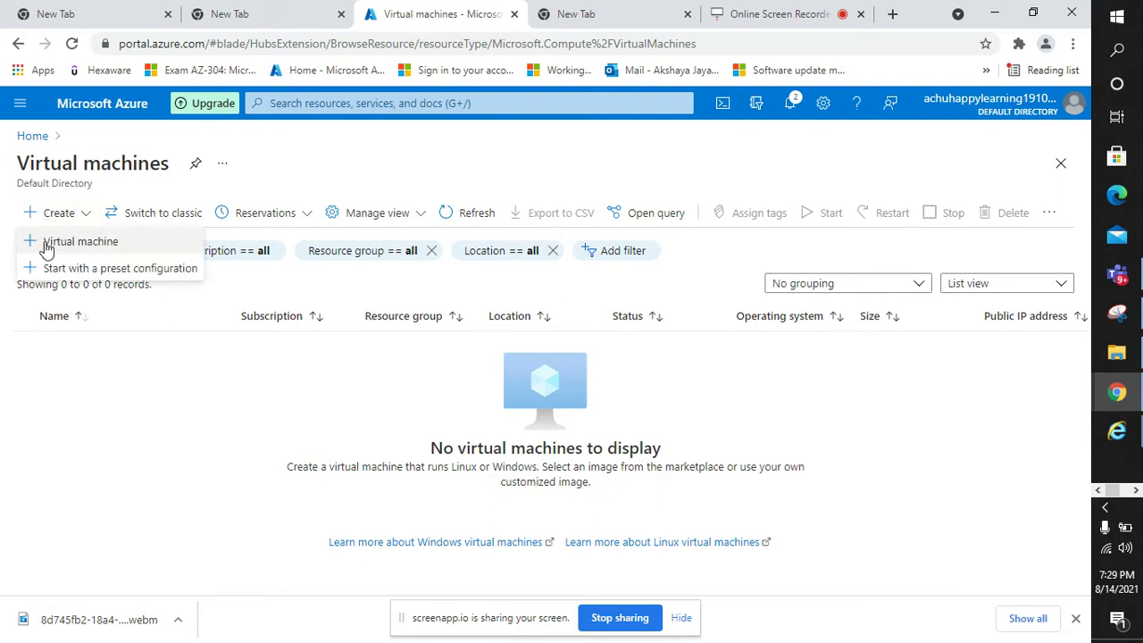
left_click(47, 244)
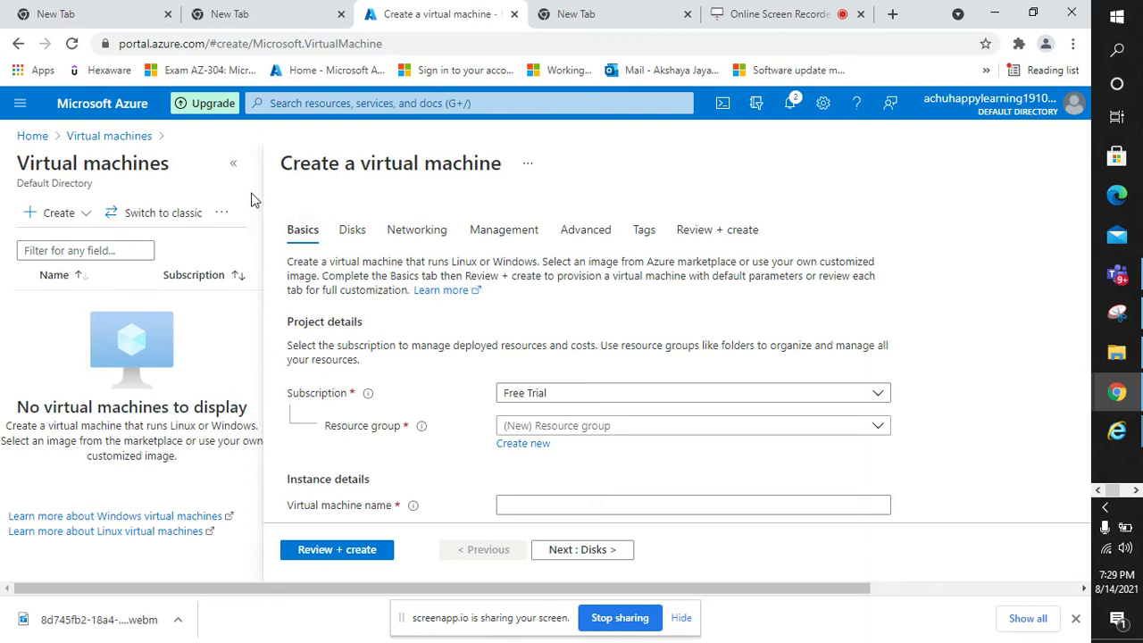
- Collapse the machine list and create a new resource group named achunew
left_click(233, 165)
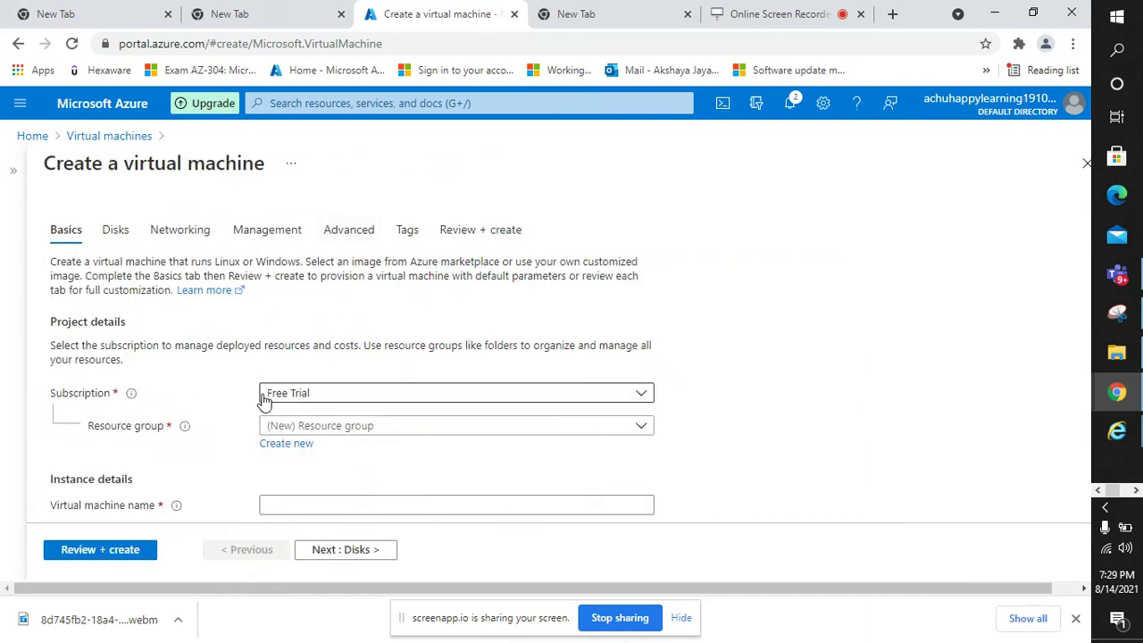
scroll(165, 385, "down", 1)
scroll(161, 267, "up", 1)
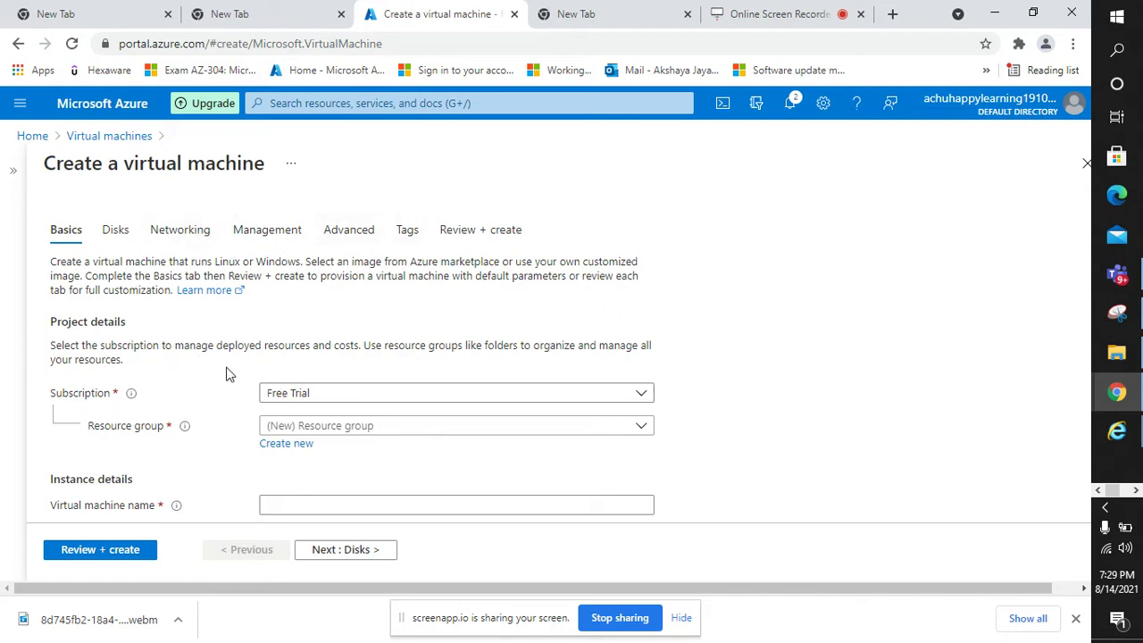
scroll(255, 402, "down", 1)
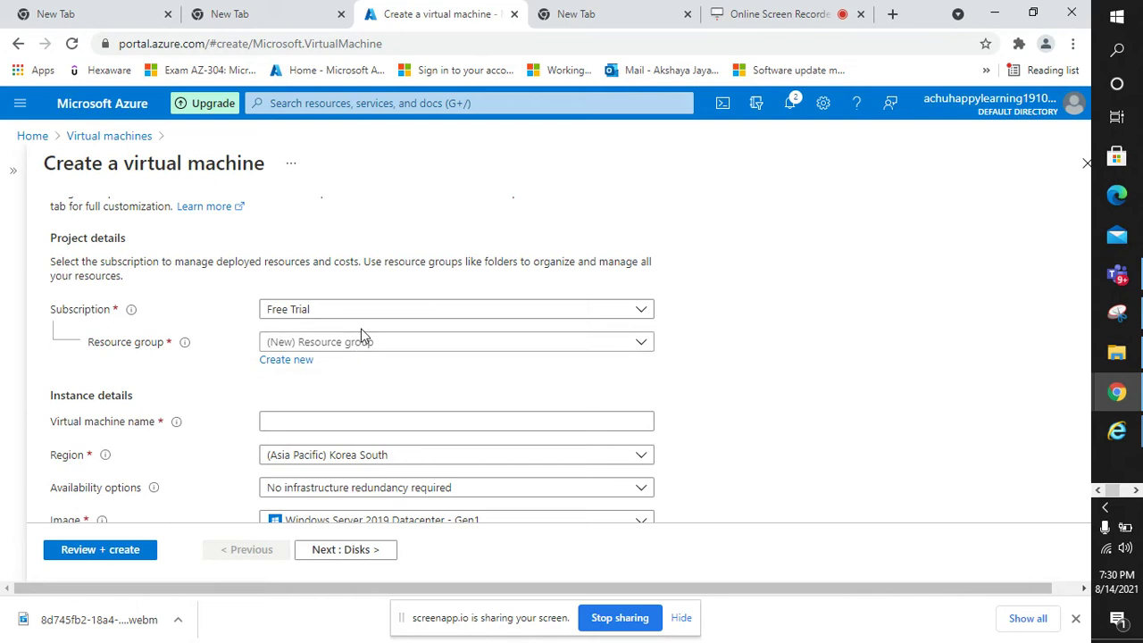
left_click(279, 363)
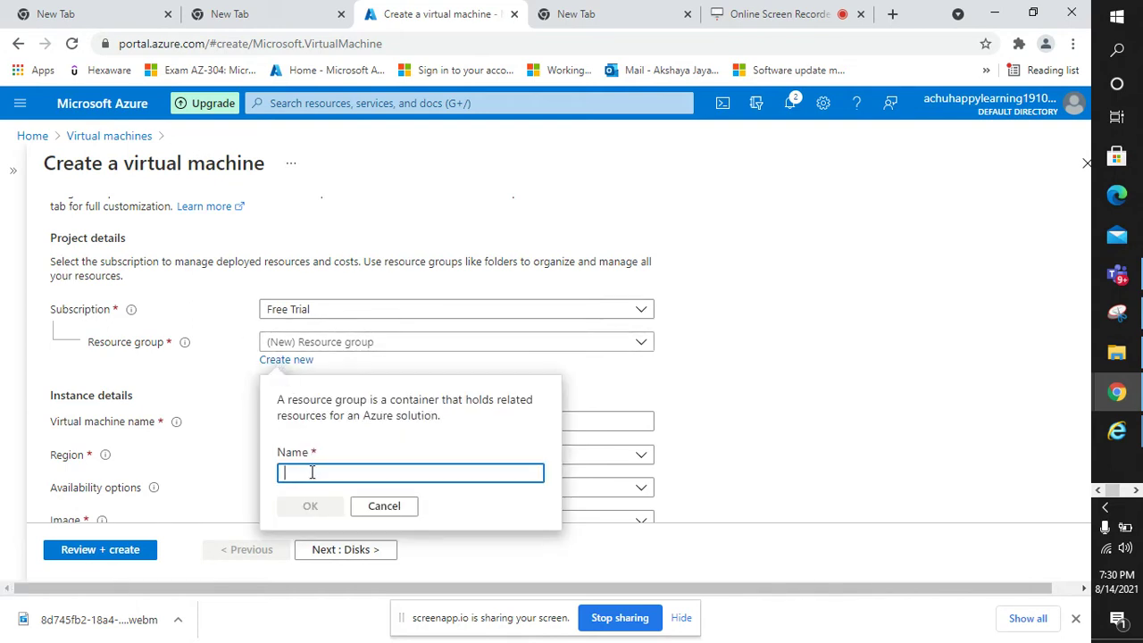
type("achu")
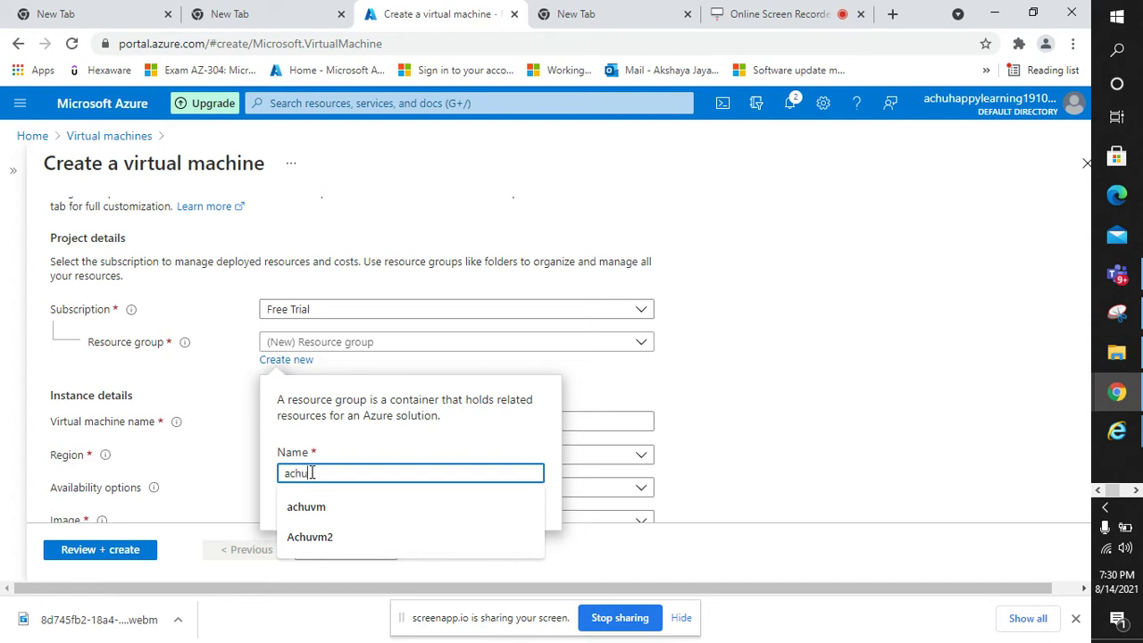
type(" new")
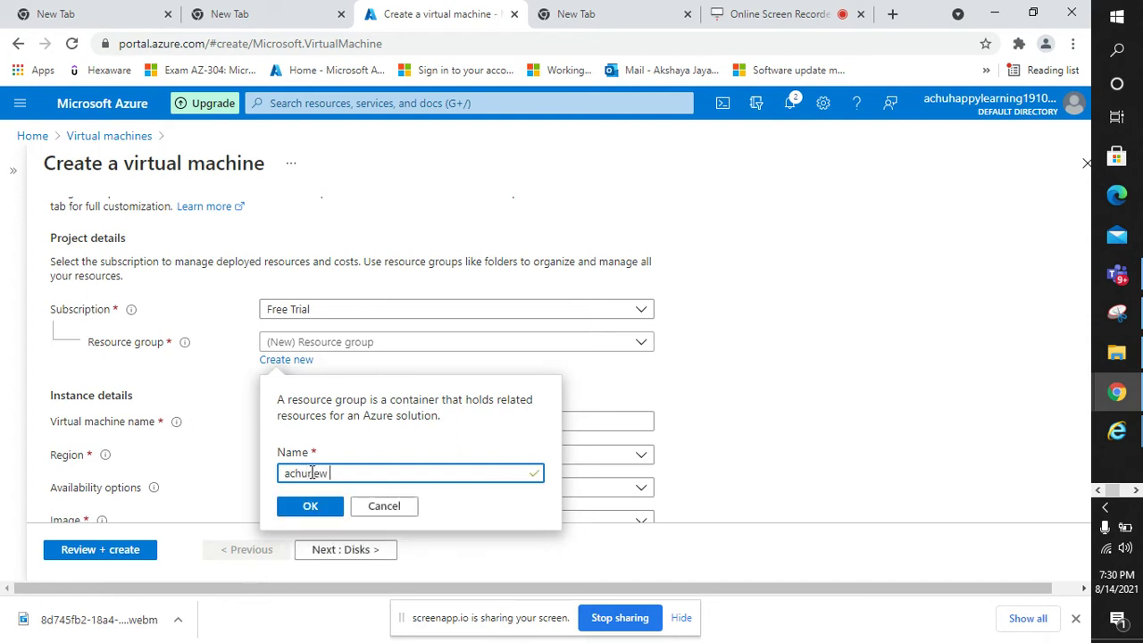
left_click(312, 474)
key("BackSpace")
left_click(310, 507)
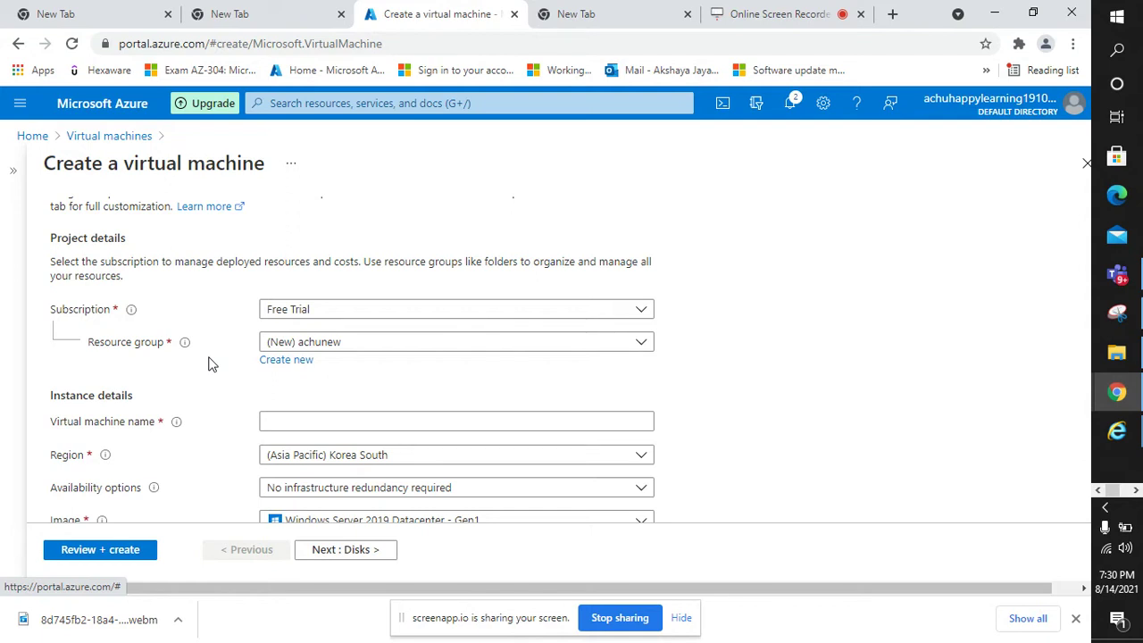
- Enter achuprodvm in the Virtual machine name field under Instance details
scroll(208, 361, "down", 2)
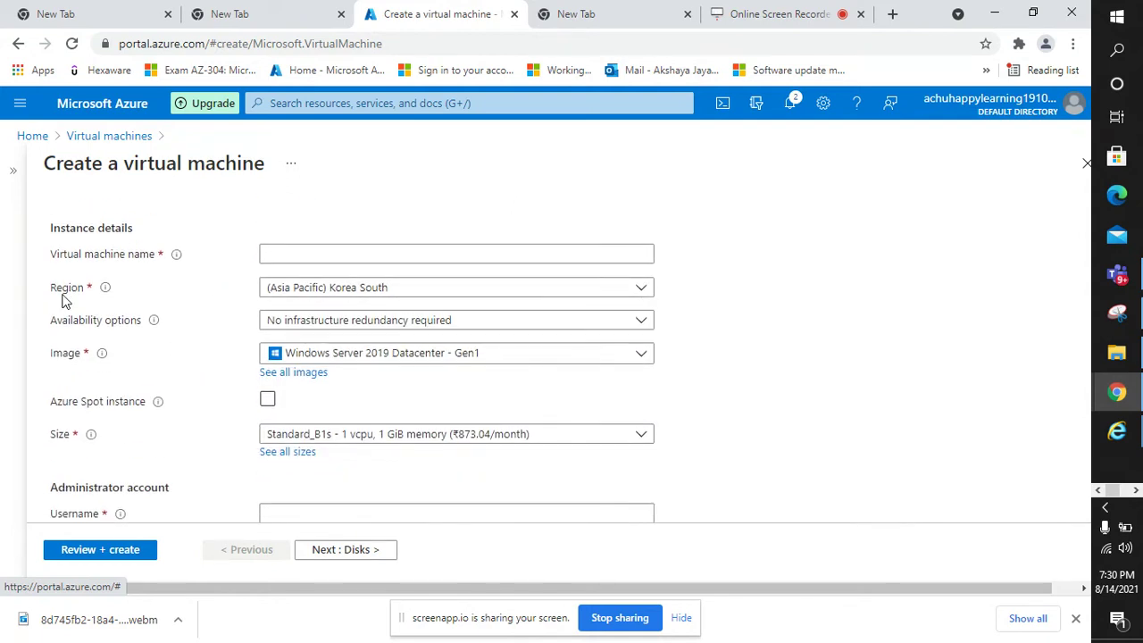
left_click(286, 258)
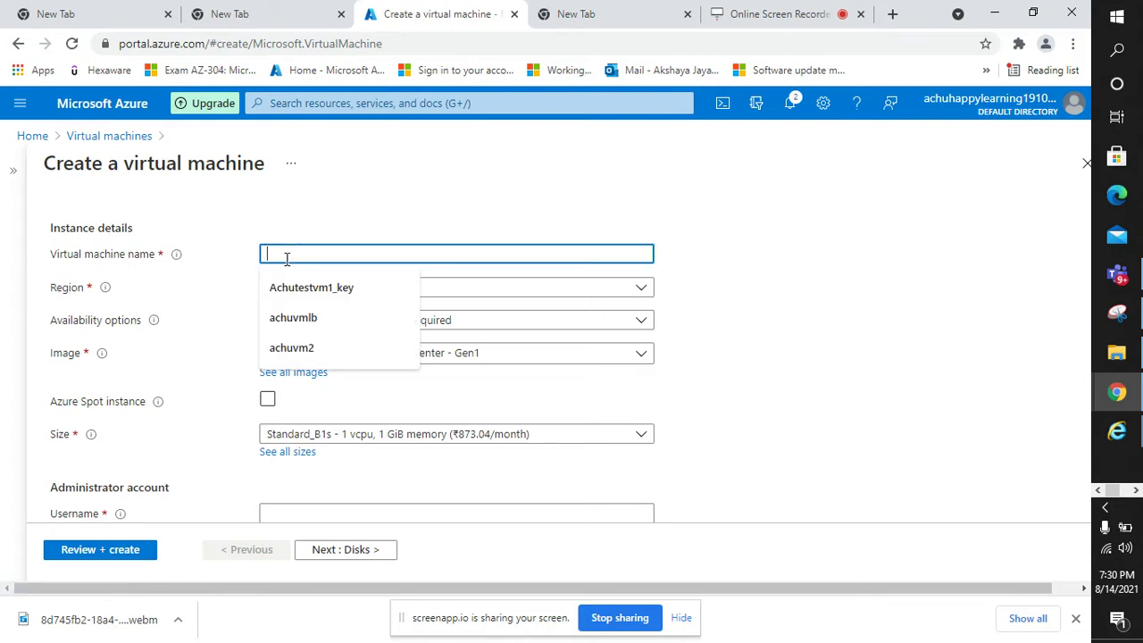
type("achuprod")
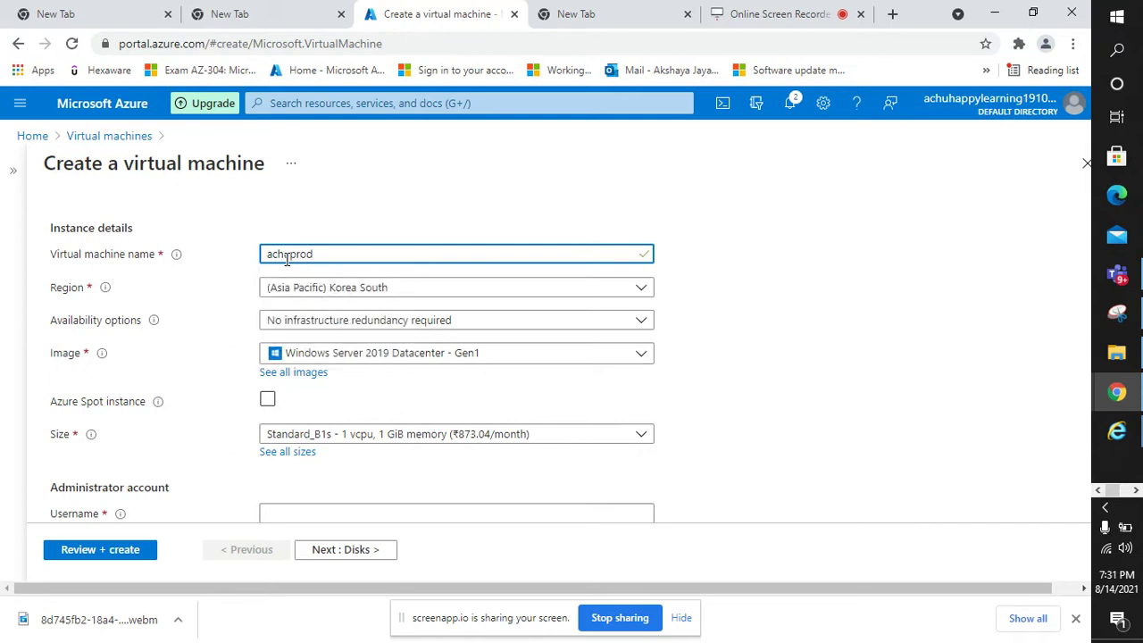
type("vm")
scroll(304, 304, "down", 1)
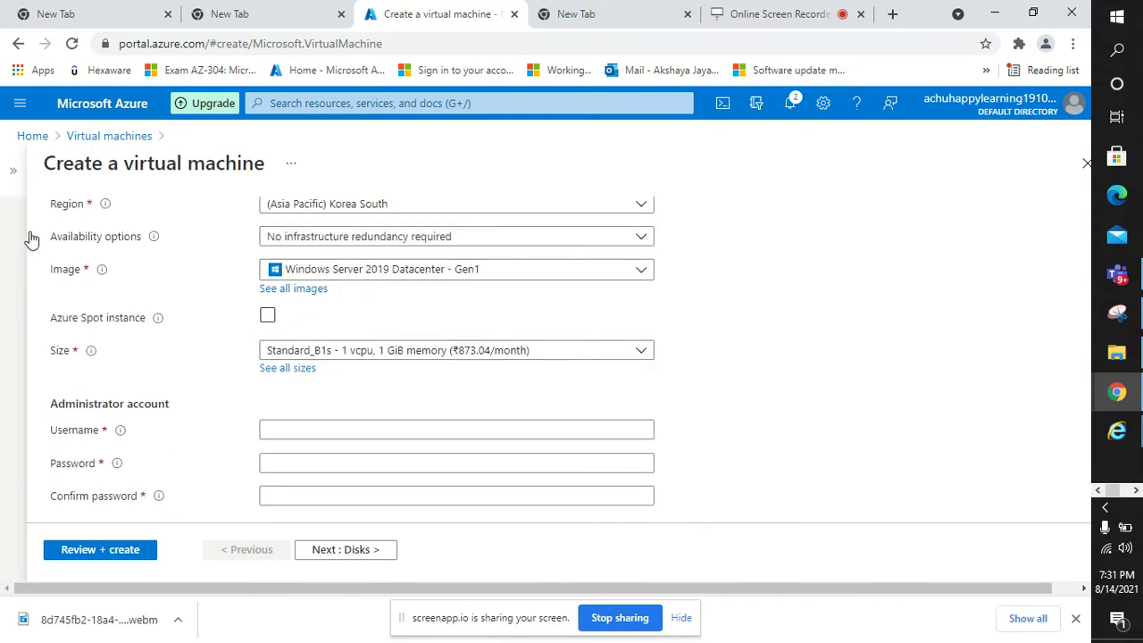
left_click(642, 239)
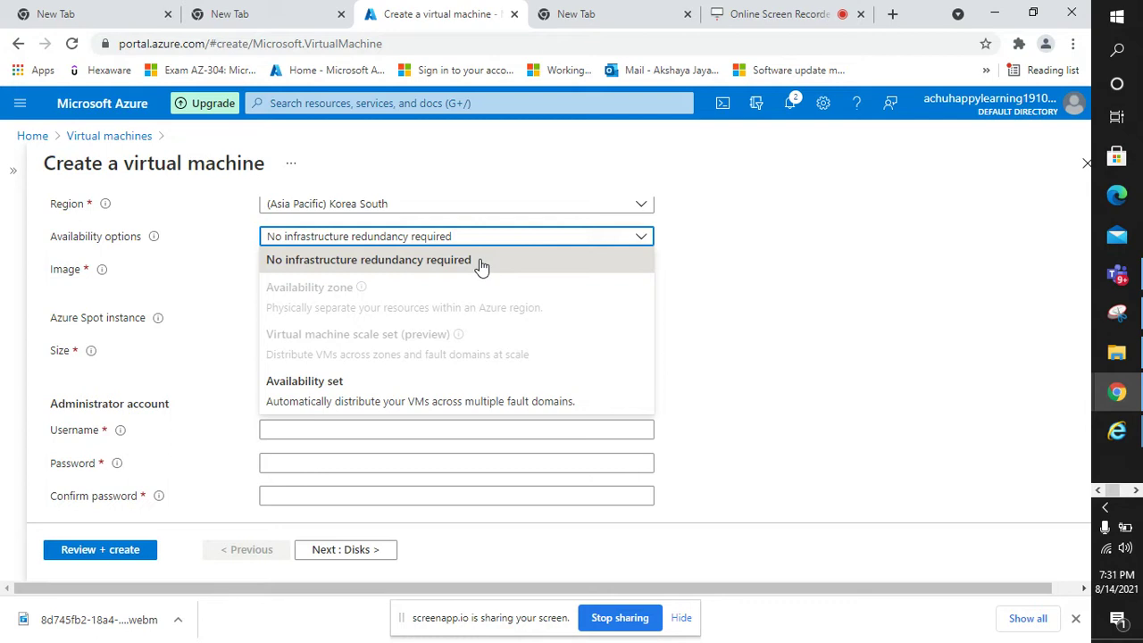
left_click(451, 261)
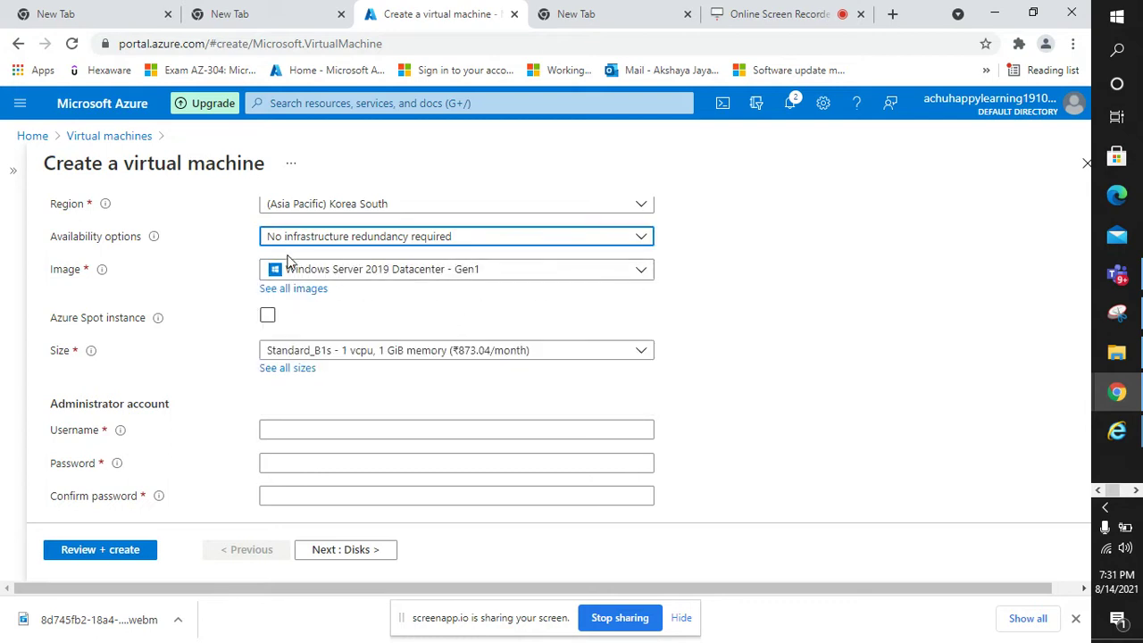
scroll(347, 257, "up", 1)
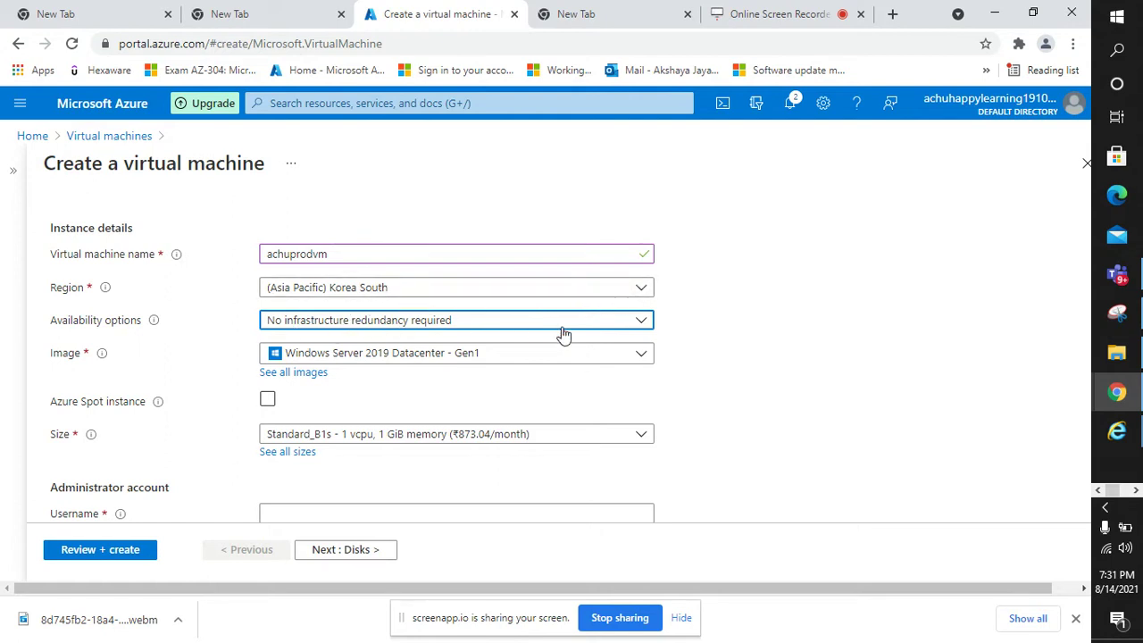
left_click(642, 323)
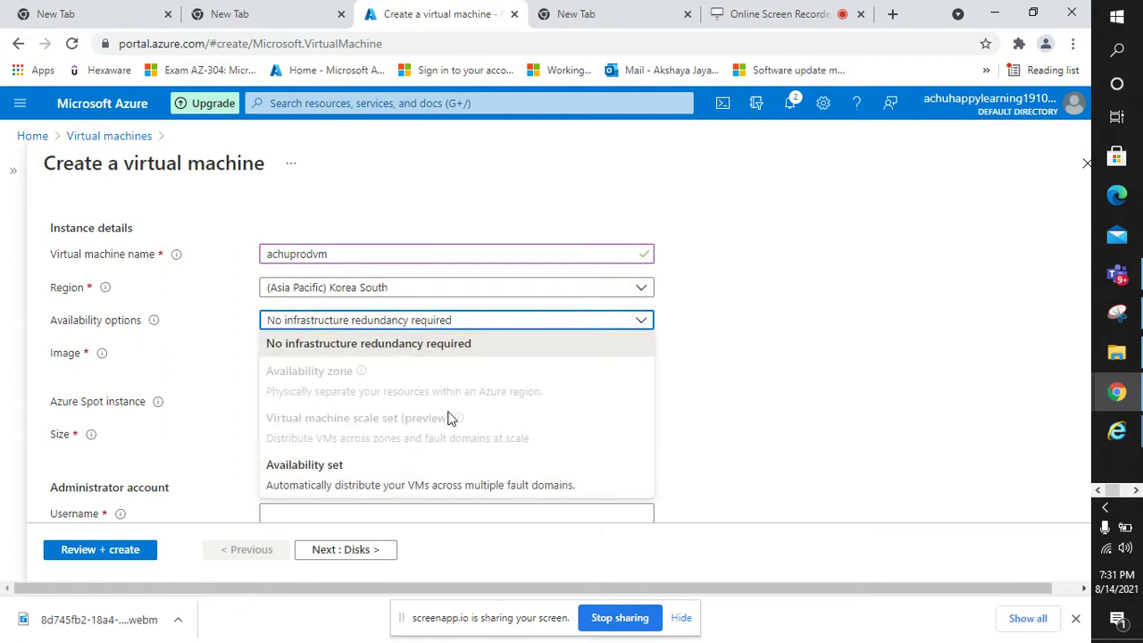
left_click(907, 380)
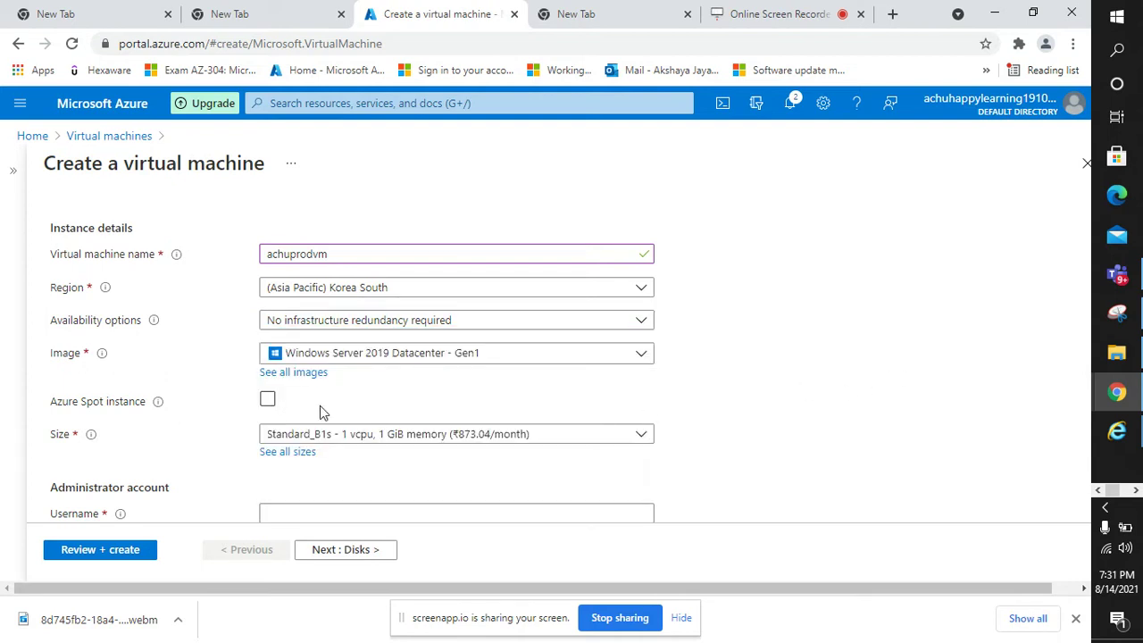
left_click(639, 357)
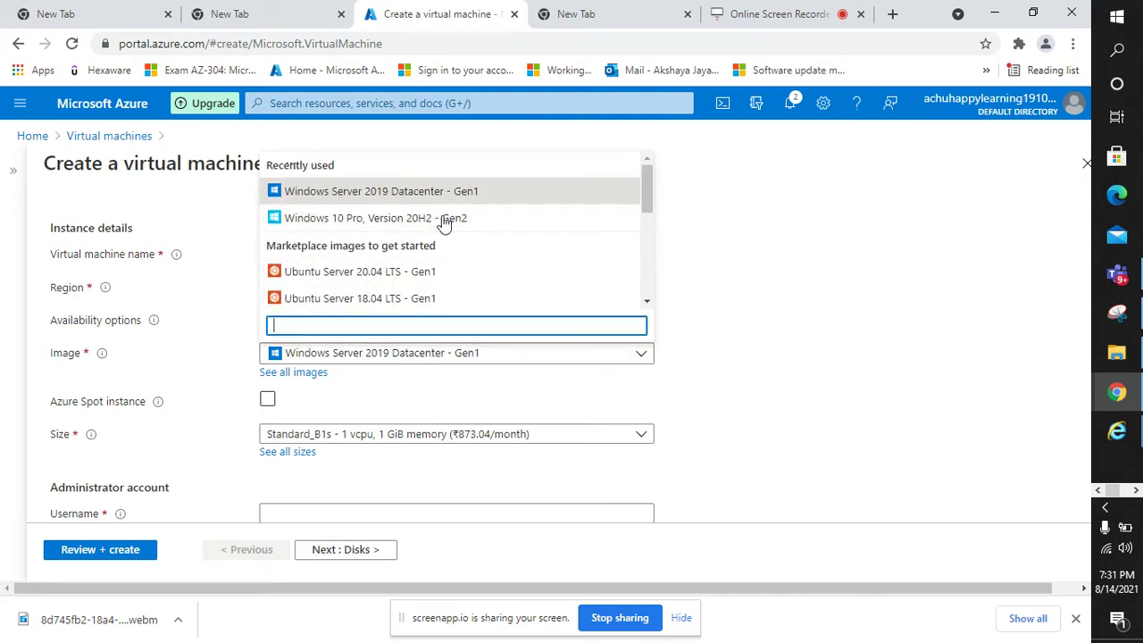
scroll(447, 268, "down", 2)
scroll(445, 275, "down", 1)
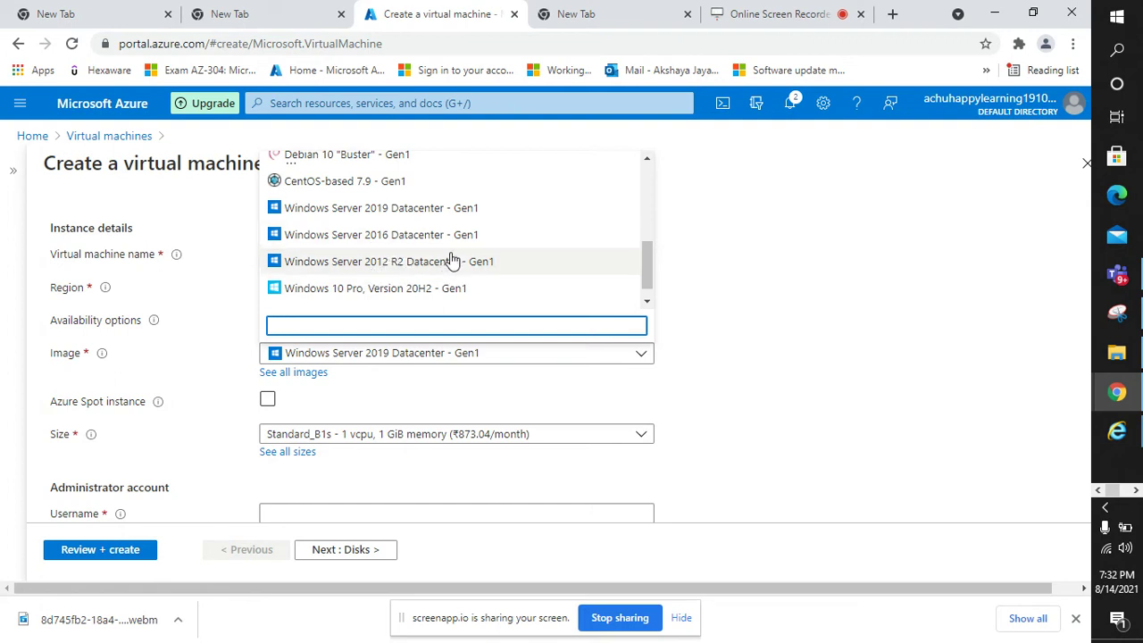
scroll(449, 258, "up", 1)
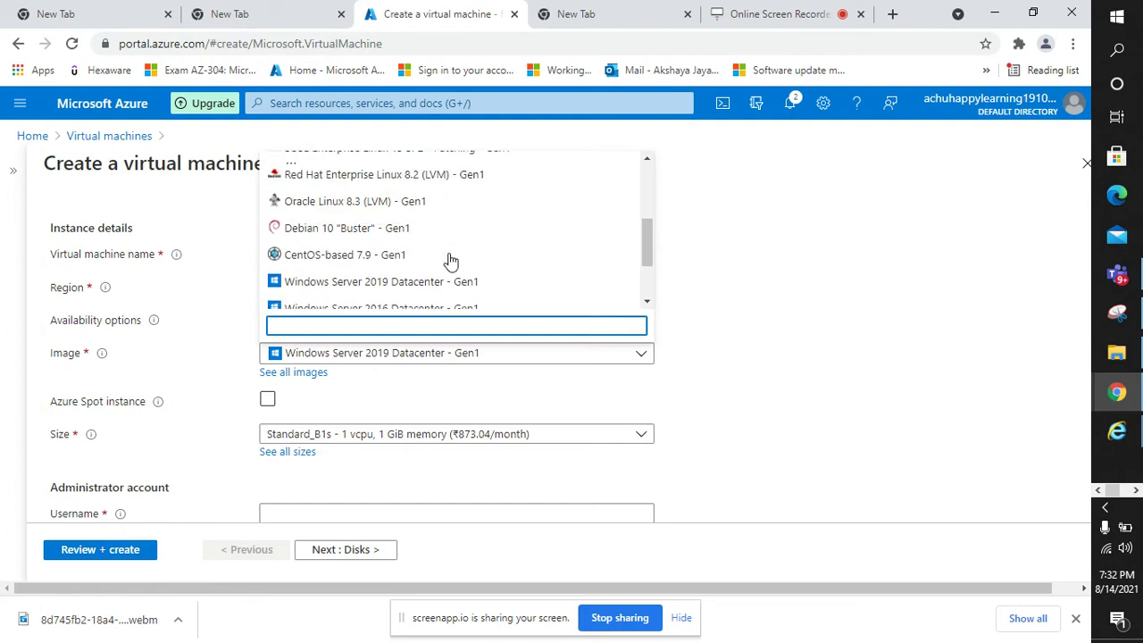
scroll(449, 258, "down", 1)
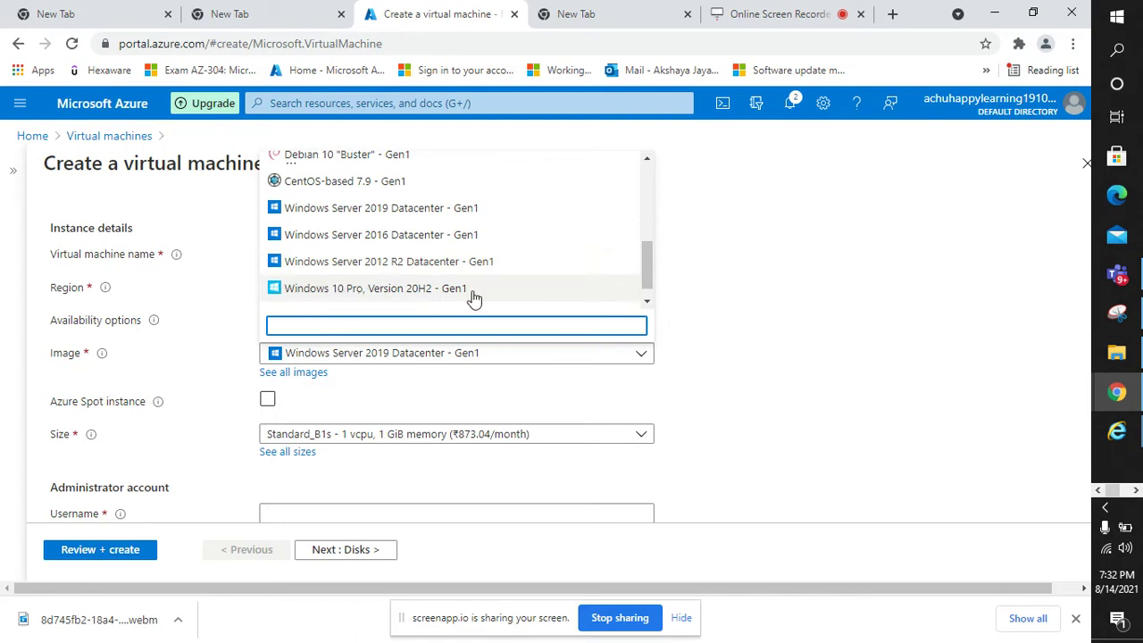
scroll(504, 299, "up", 2)
scroll(366, 284, "down", 1)
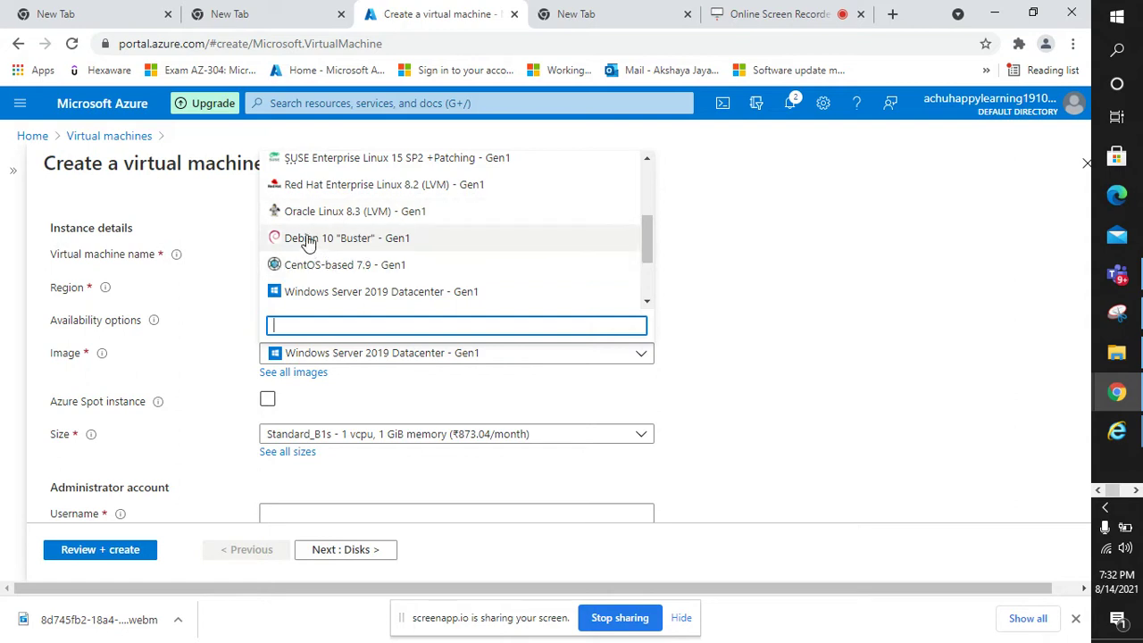
scroll(340, 239, "up", 1)
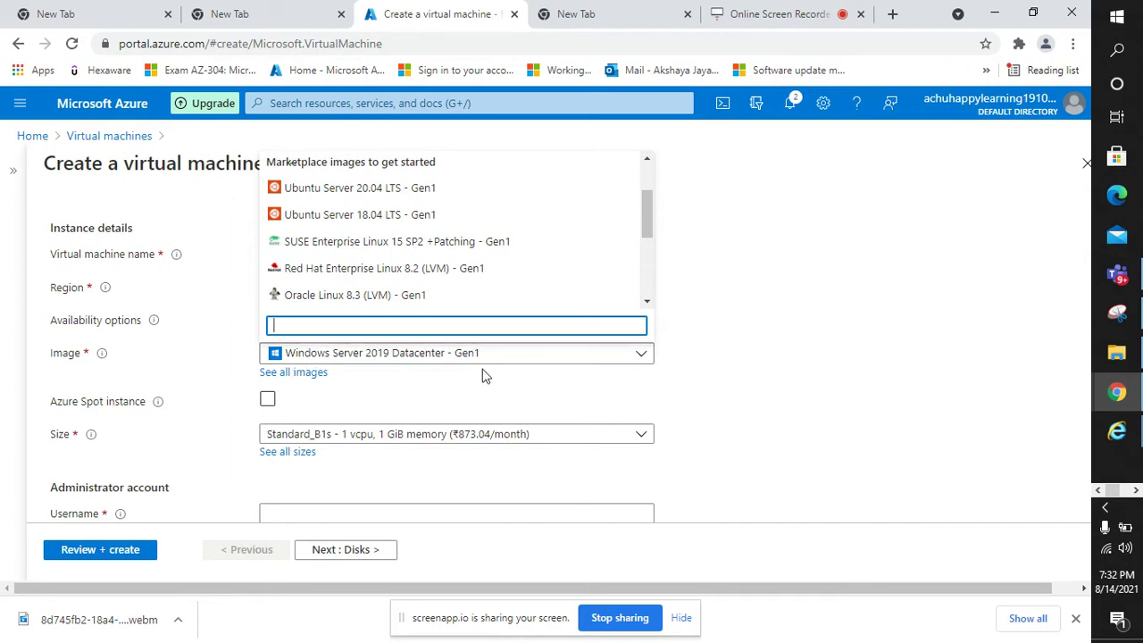
left_click(742, 387)
scroll(526, 408, "down", 1)
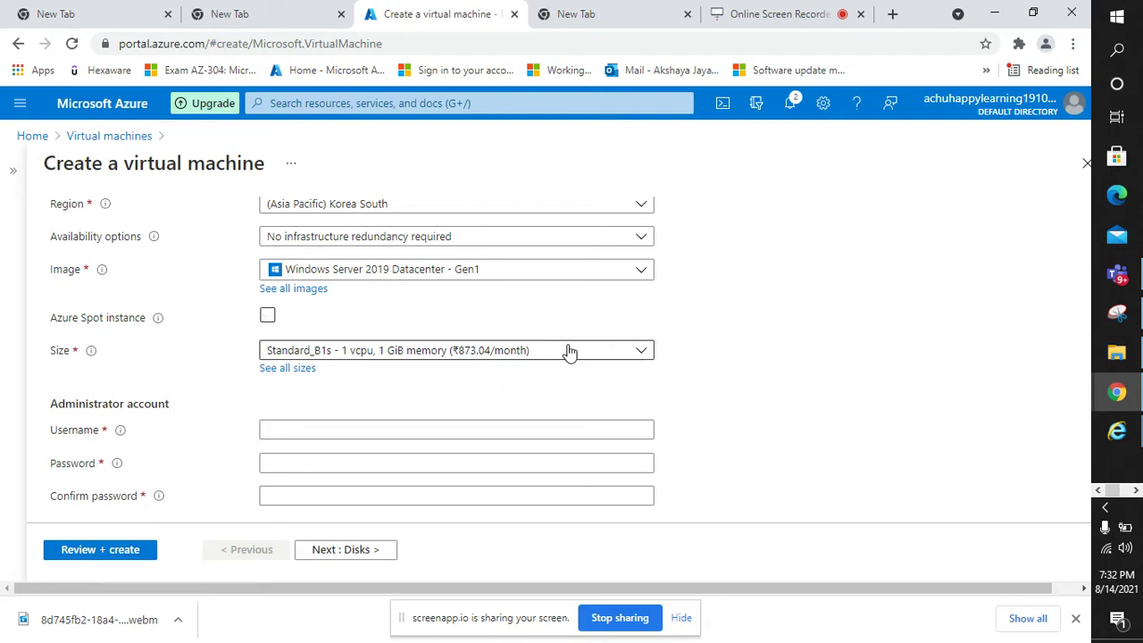
left_click(300, 370)
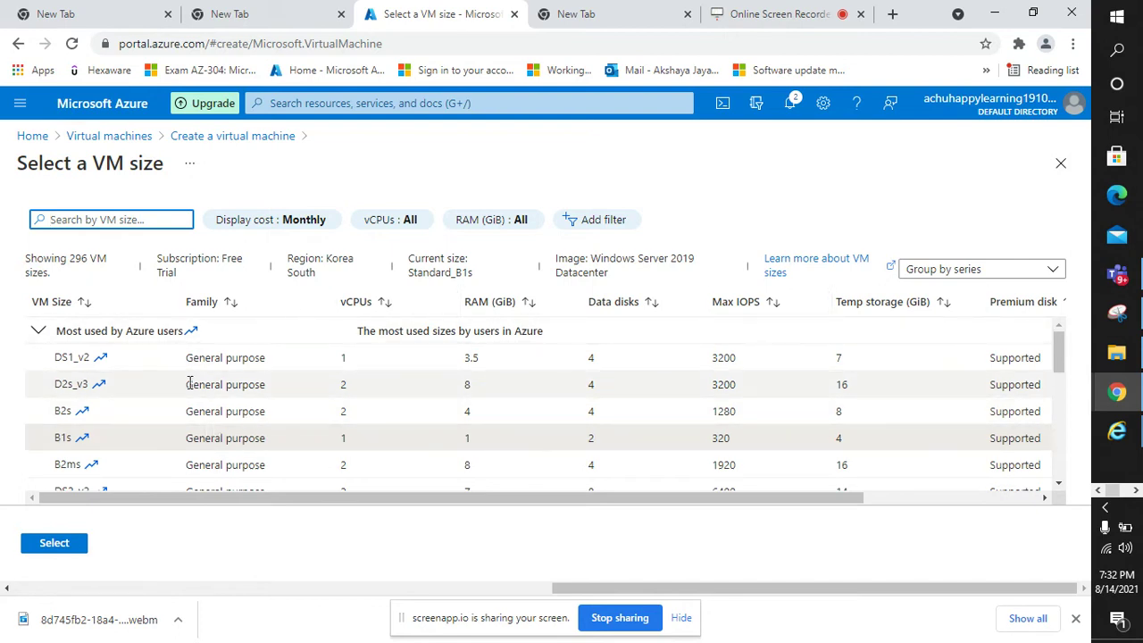
scroll(117, 395, "down", 3)
scroll(117, 396, "up", 2)
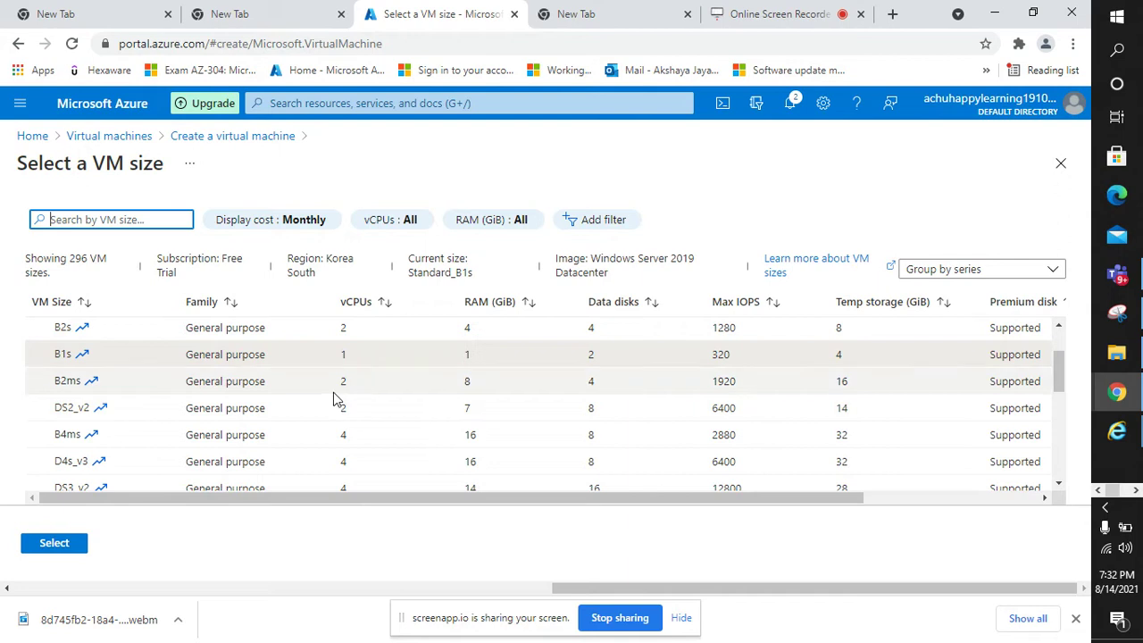
left_click_drag(415, 500, 416, 501)
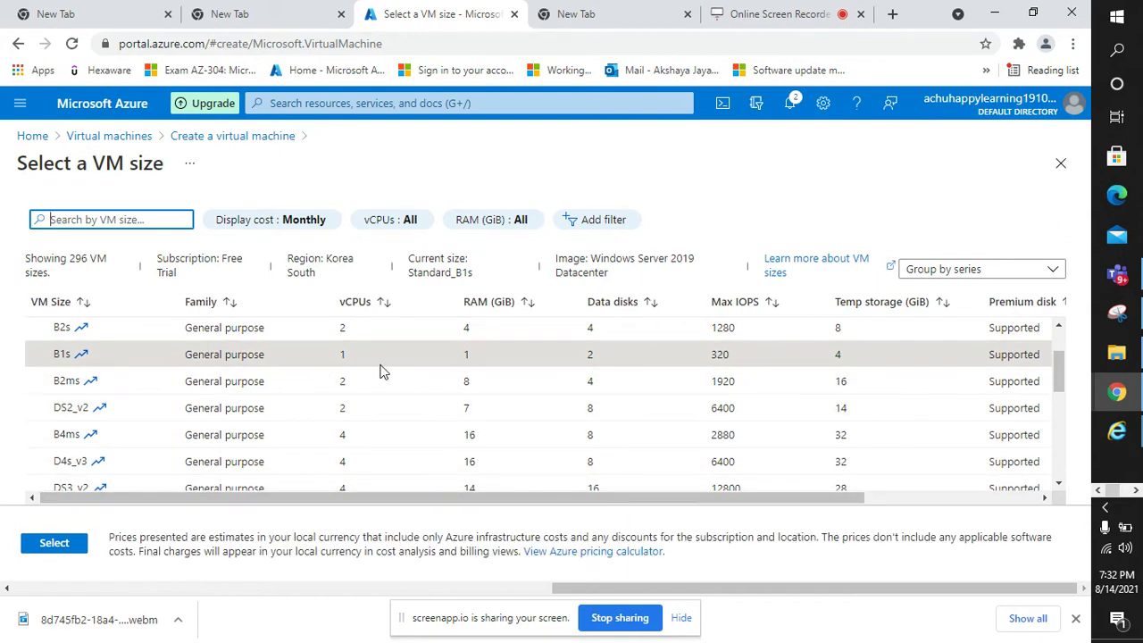
left_click_drag(672, 502, 842, 518)
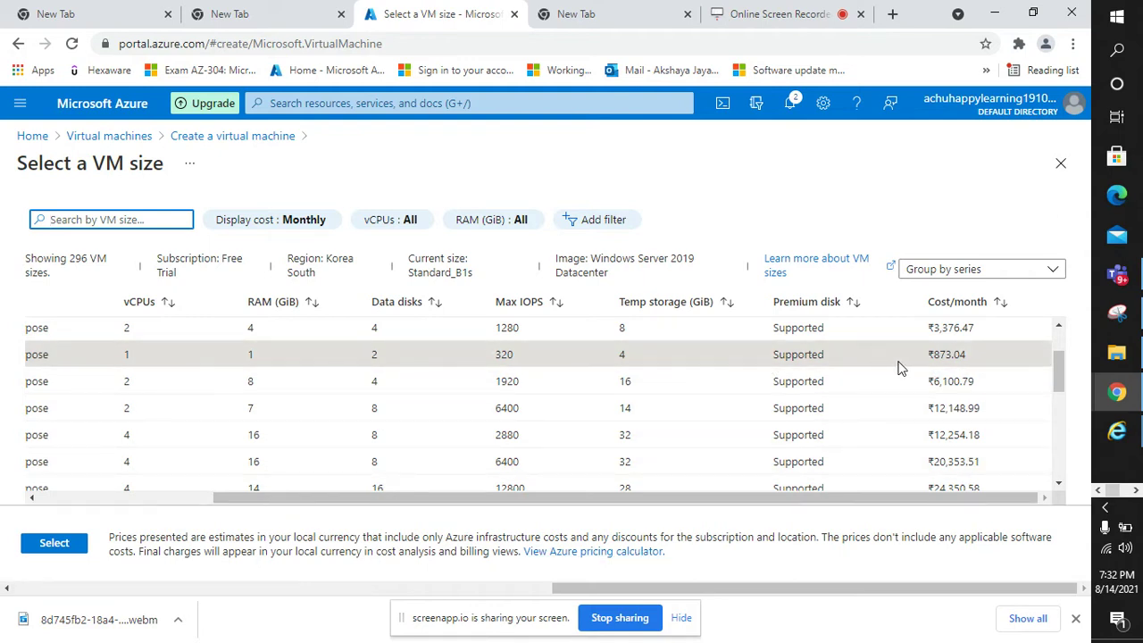
left_click_drag(598, 500, 231, 594)
left_click(64, 545)
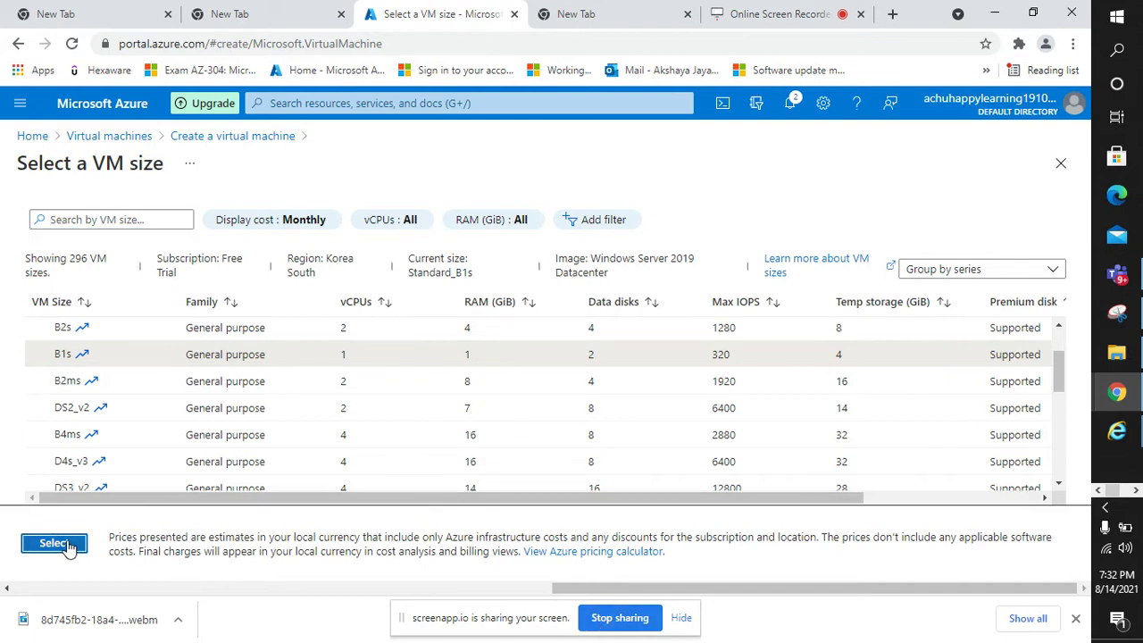
scroll(254, 462, "down", 1)
left_click(281, 339)
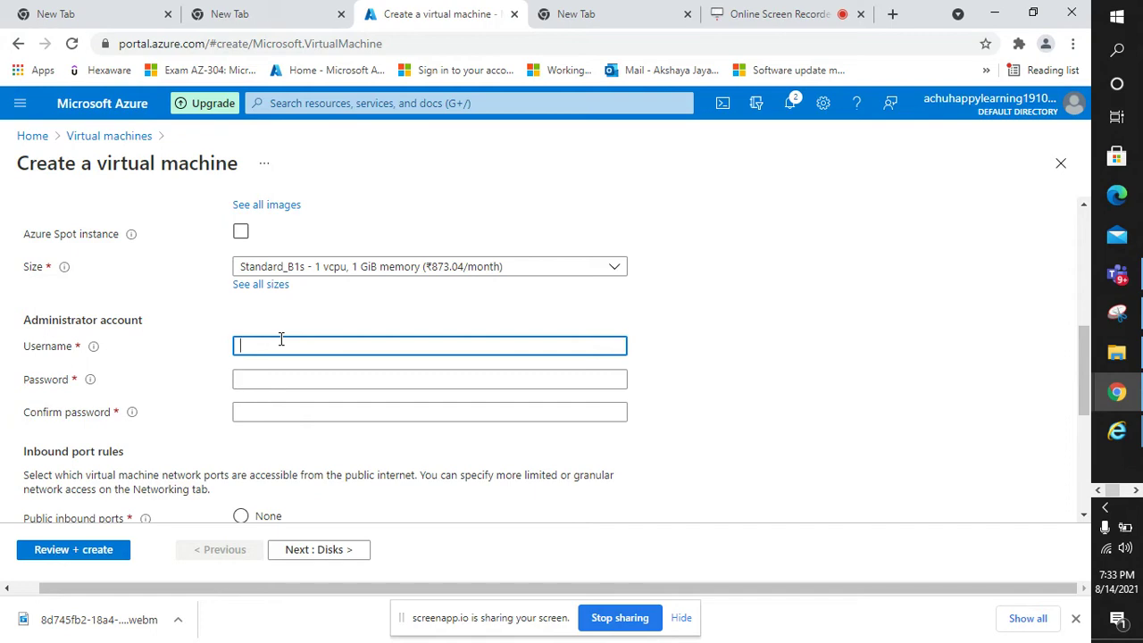
- Correct and complete the administrator username
key("BackSpace")
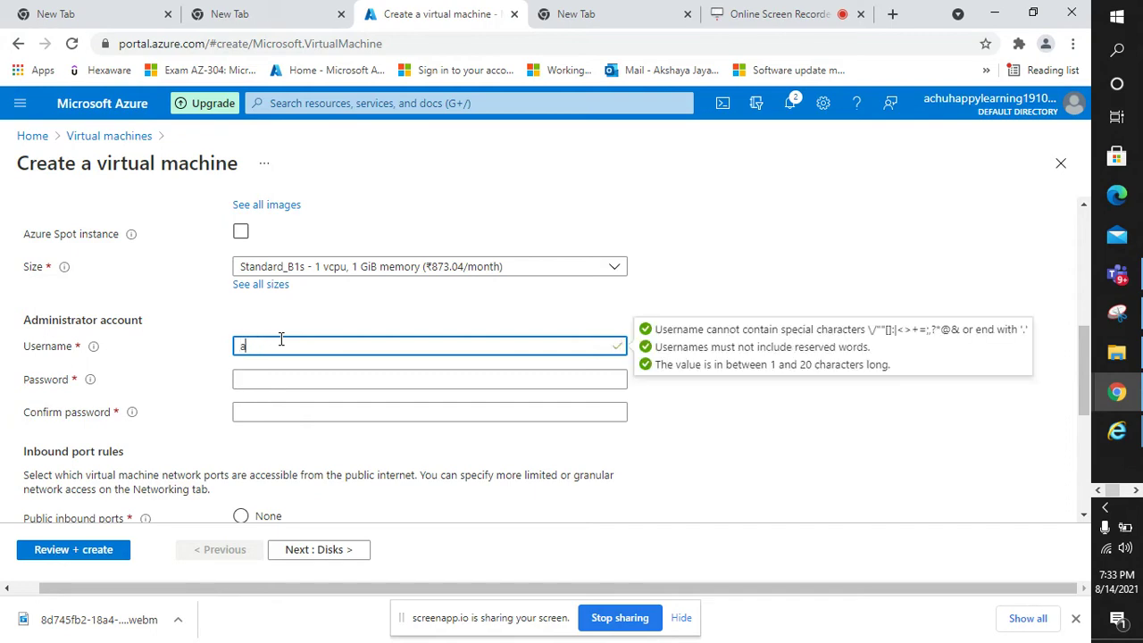
scroll(281, 338, "up", 5)
scroll(281, 339, "down", 5)
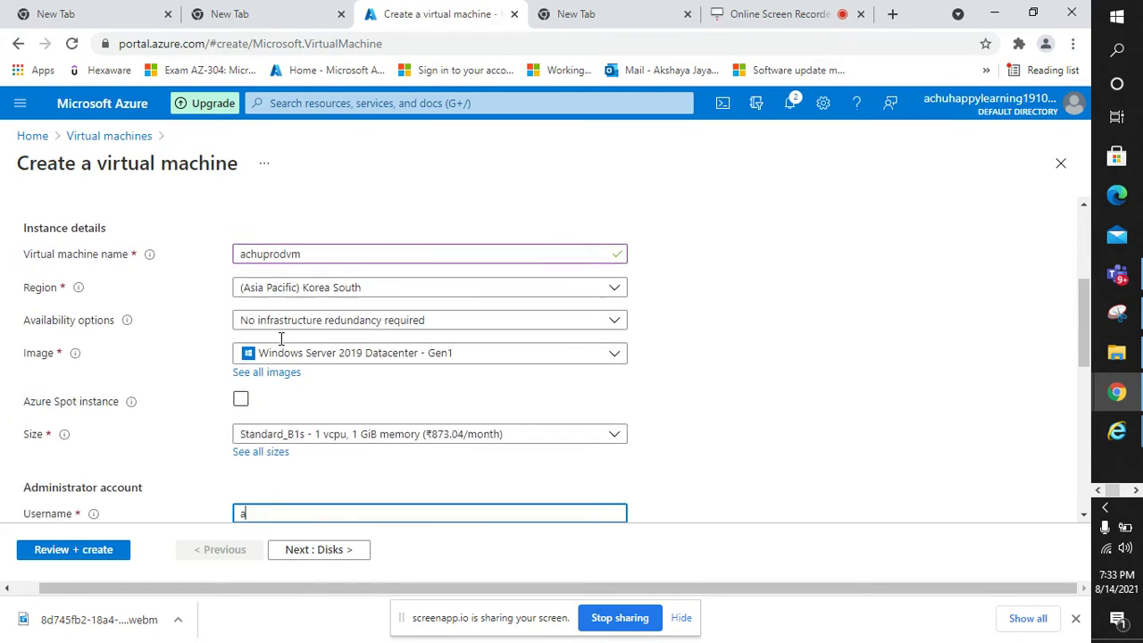
scroll(280, 339, "up", 2)
type("chuprodvm")
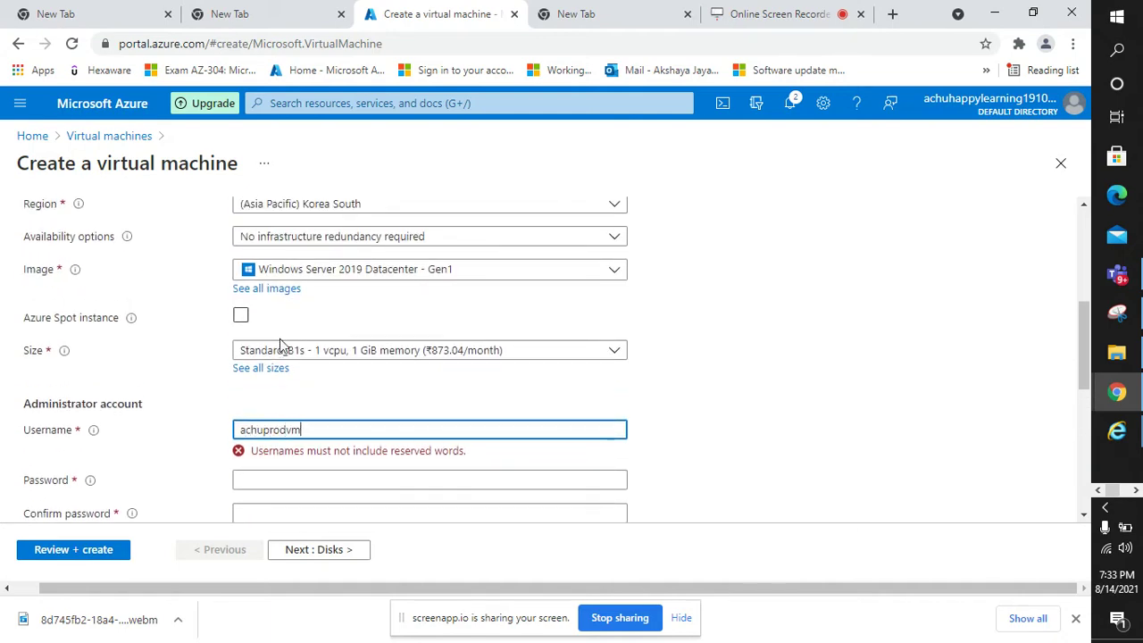
scroll(279, 338, "down", 2)
- Enter the administrator password and type it again to confirm it
left_click(292, 300)
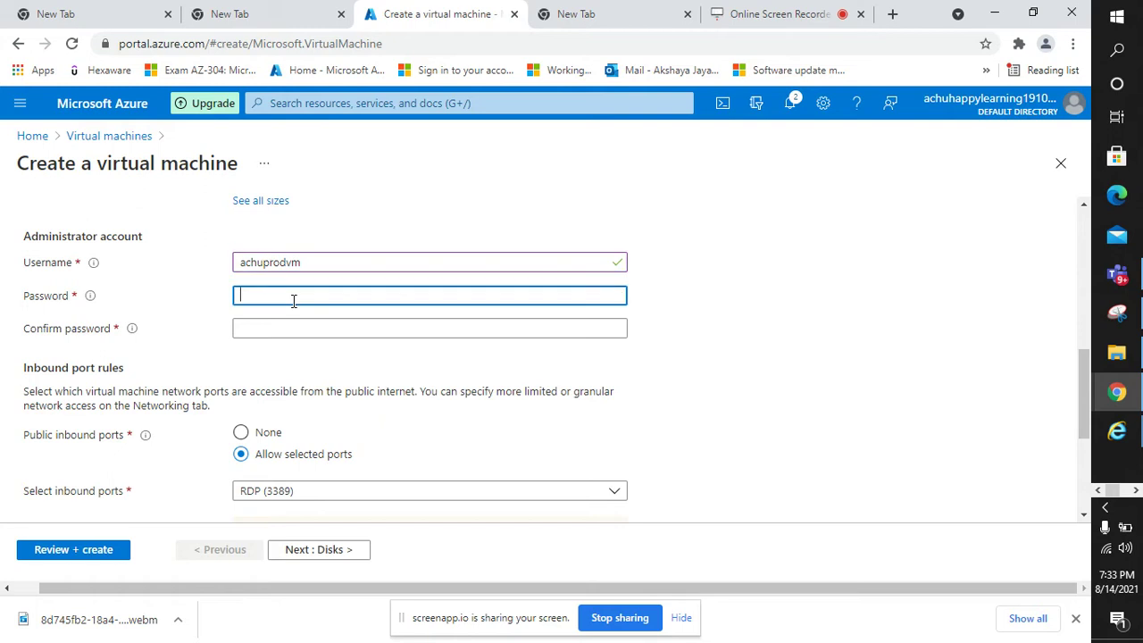
type("••••")
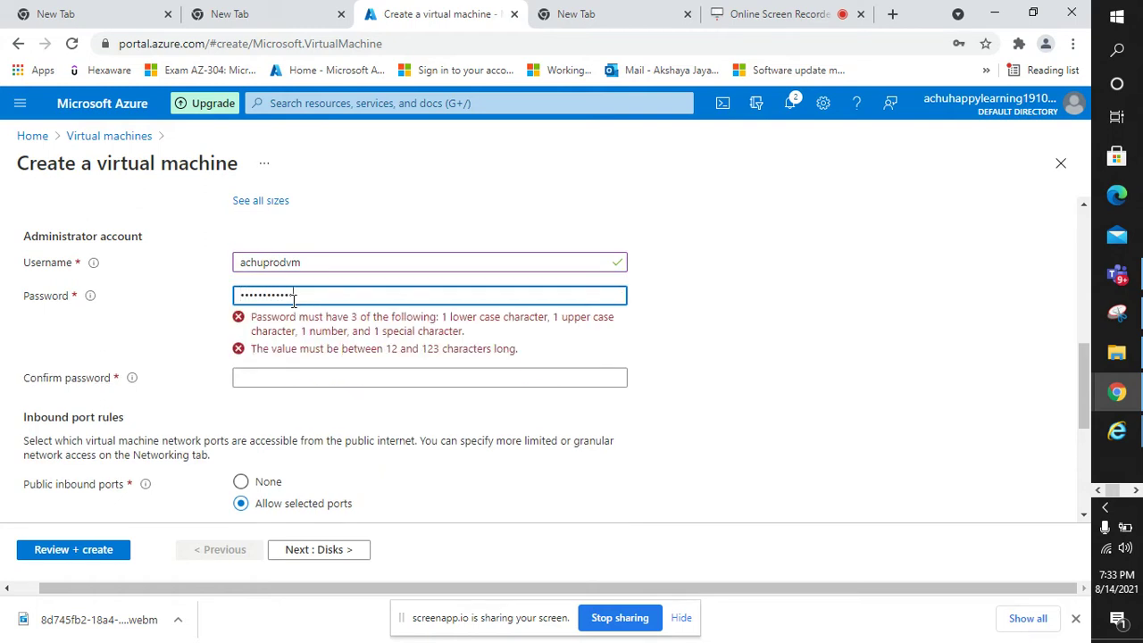
type("•")
left_click(322, 327)
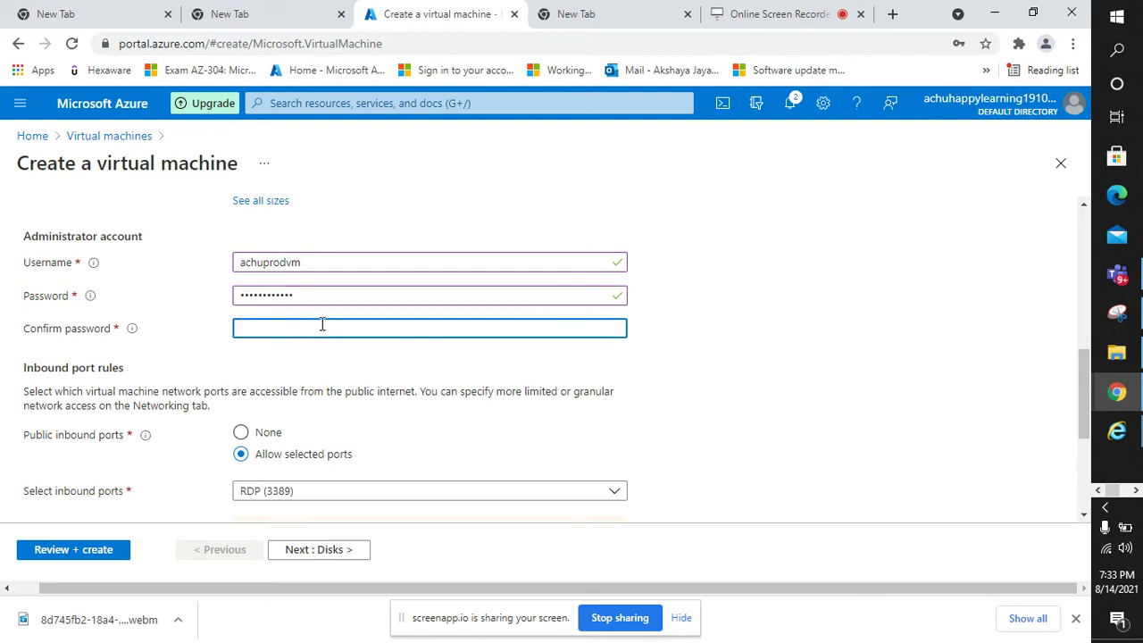
type("•••••••••••")
scroll(328, 379, "down", 1)
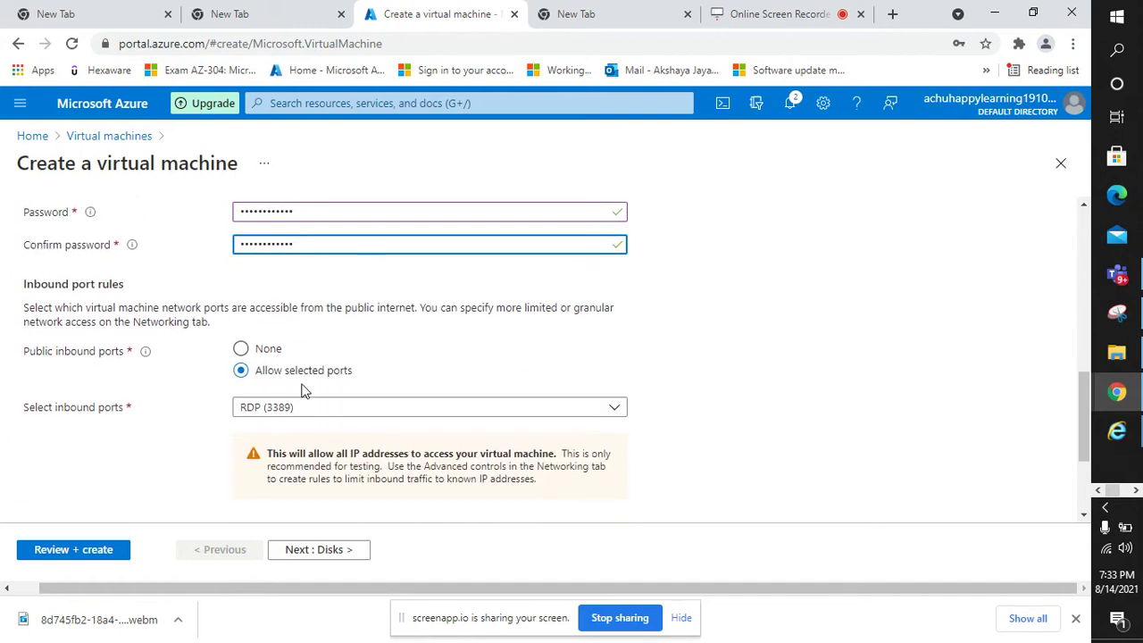
scroll(304, 390, "down", 1)
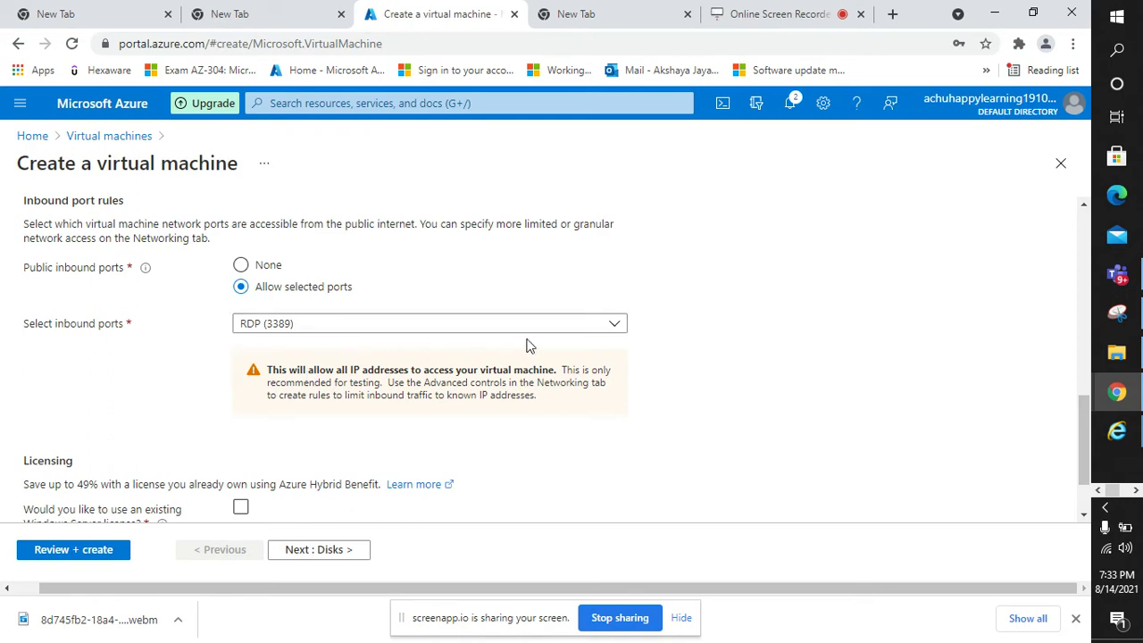
- Allow HTTP (80) and HTTPS (443) inbound ports alongside RDP (3389)
left_click(625, 329)
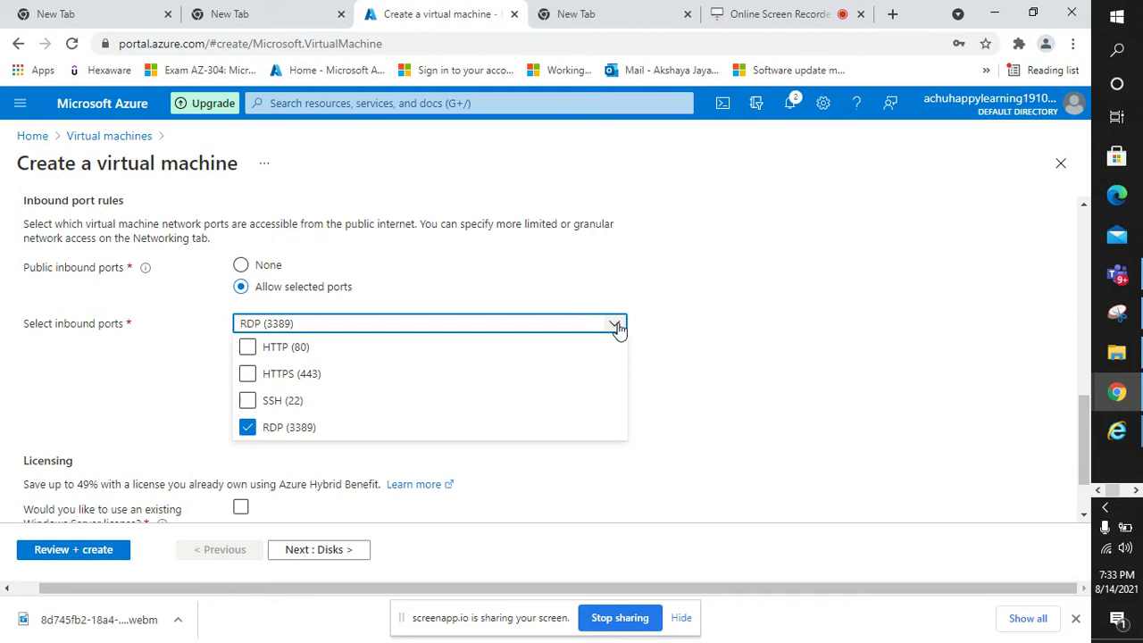
left_click(249, 348)
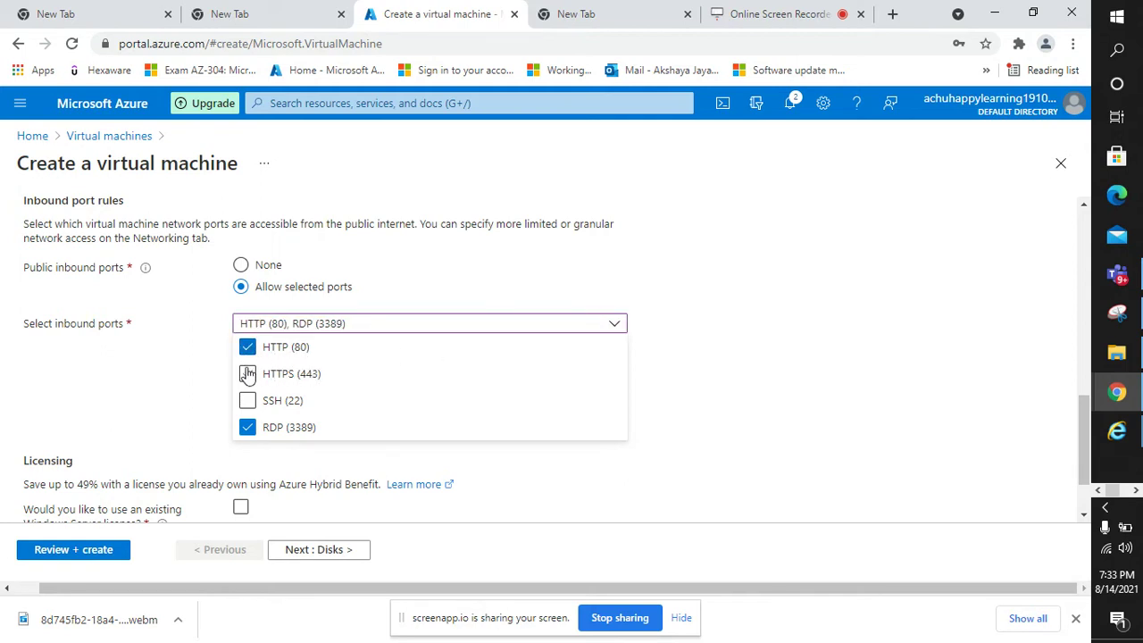
left_click(247, 373)
left_click(806, 401)
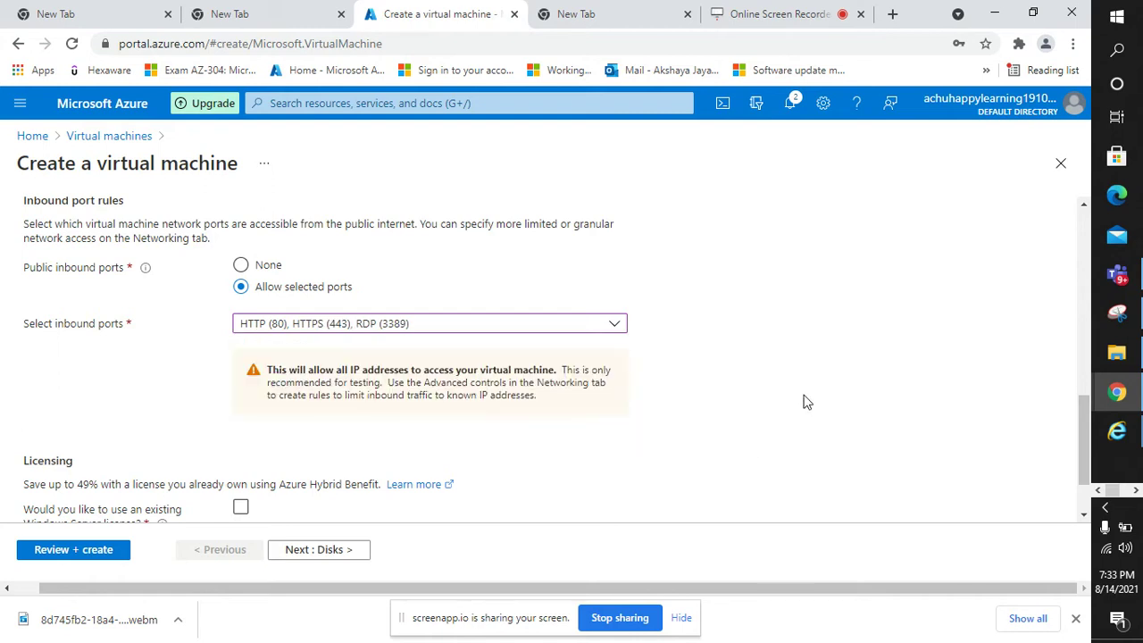
scroll(395, 461, "down", 1)
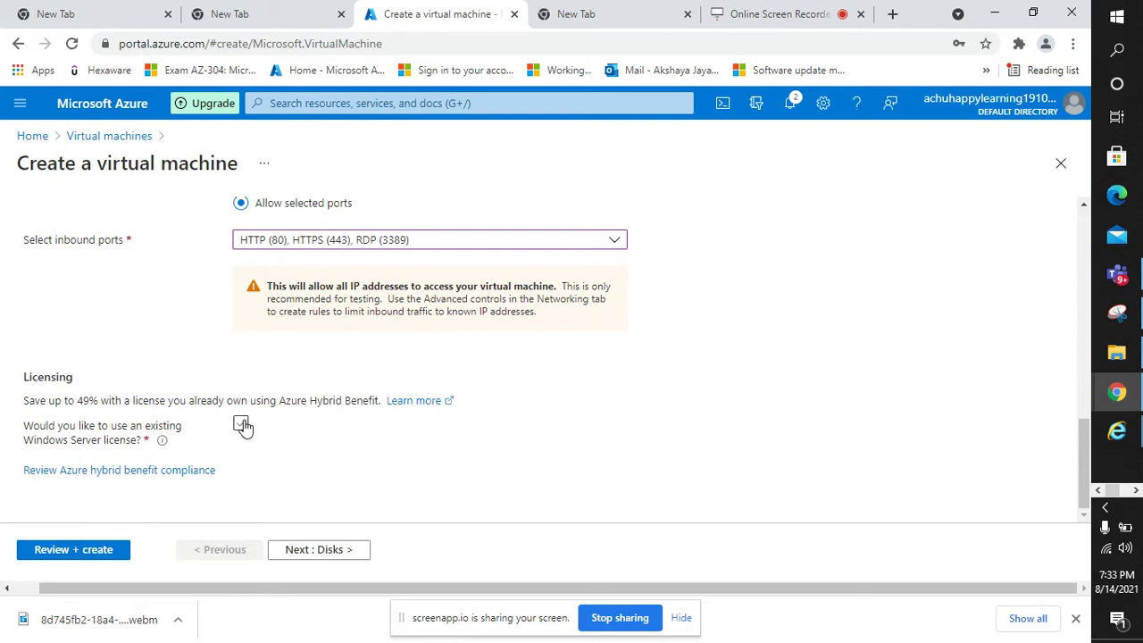
- Apply an existing Windows Server license and confirm Azure Hybrid Benefit eligibility
left_click(240, 425)
left_click(32, 469)
scroll(224, 431, "down", 1)
scroll(224, 432, "up", 2)
- On the Disks tab, keep Premium SSD as the OS disk type
left_click(299, 549)
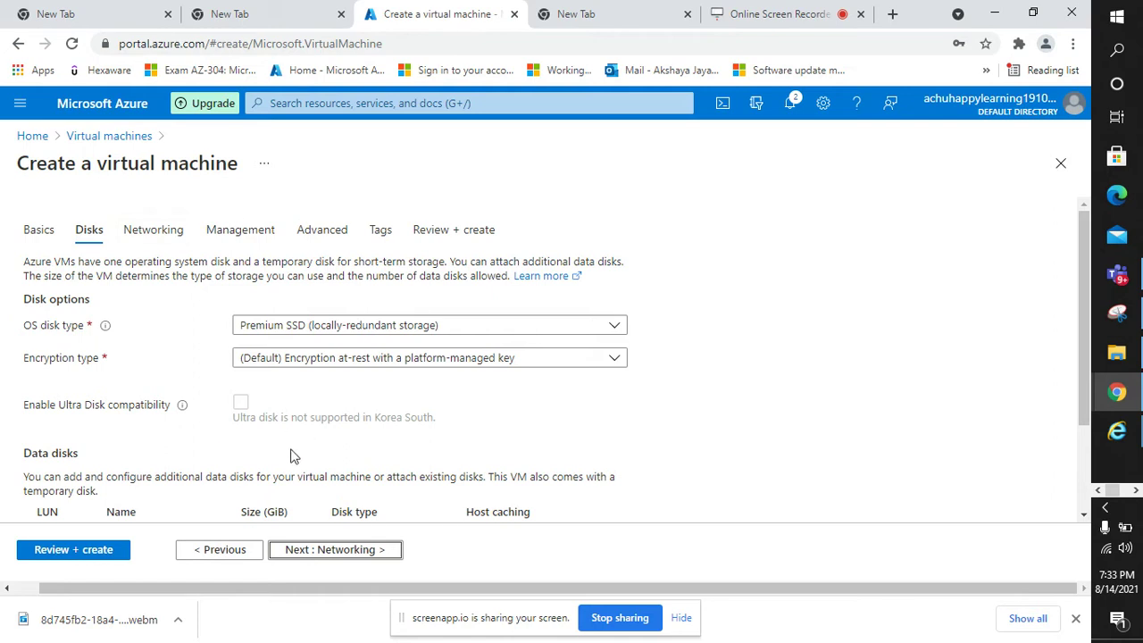
scroll(295, 457, "down", 1)
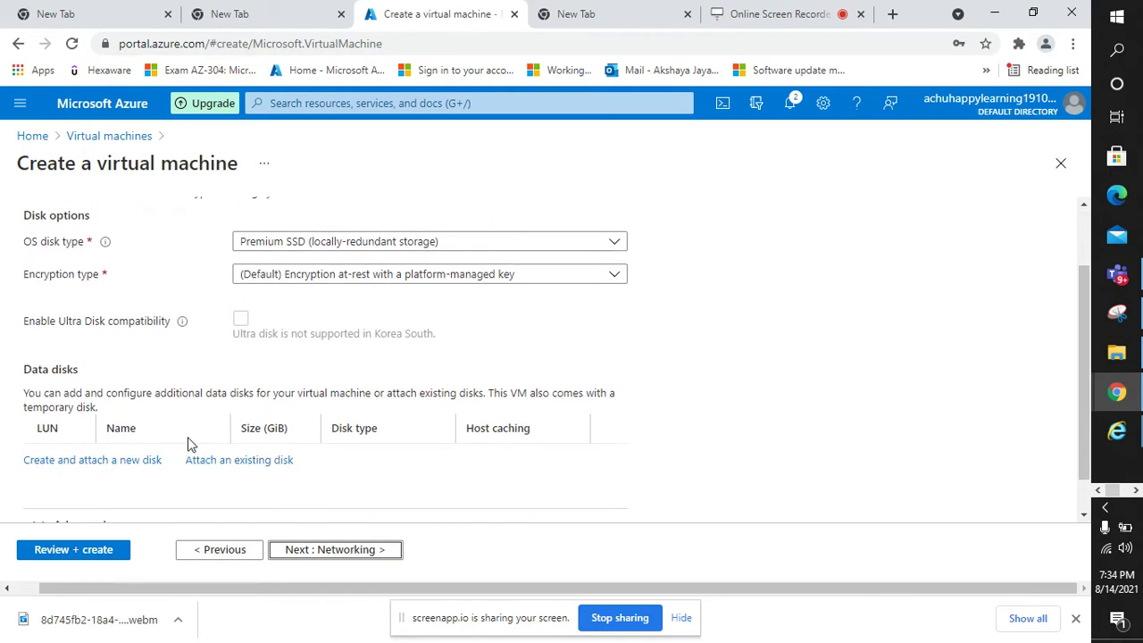
scroll(188, 442, "down", 1)
scroll(188, 440, "up", 2)
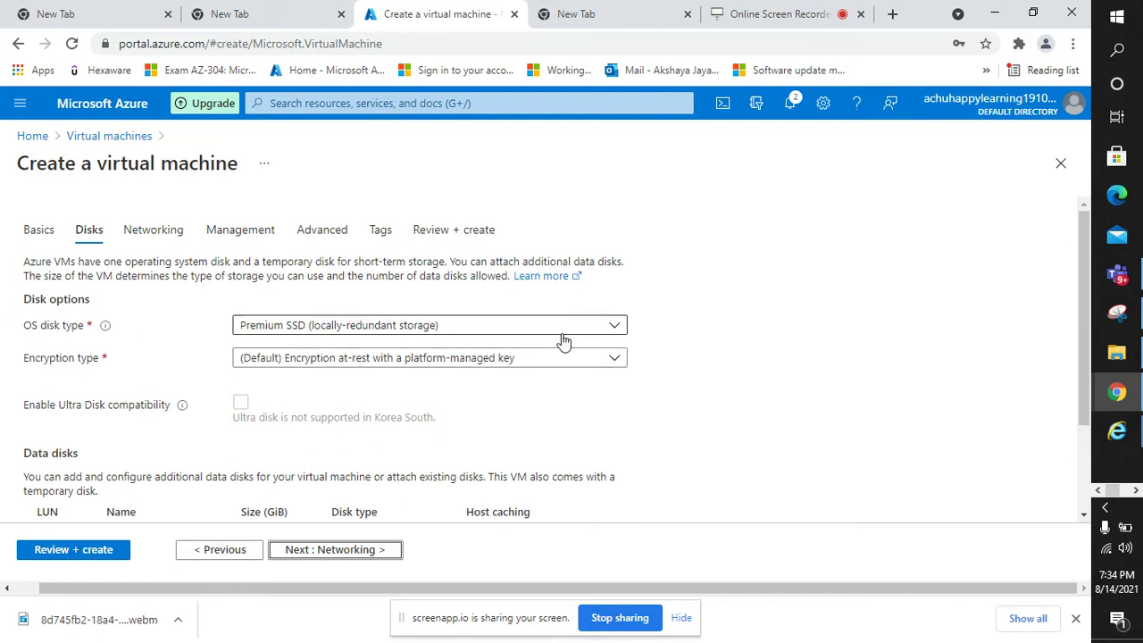
left_click(613, 329)
left_click(366, 393)
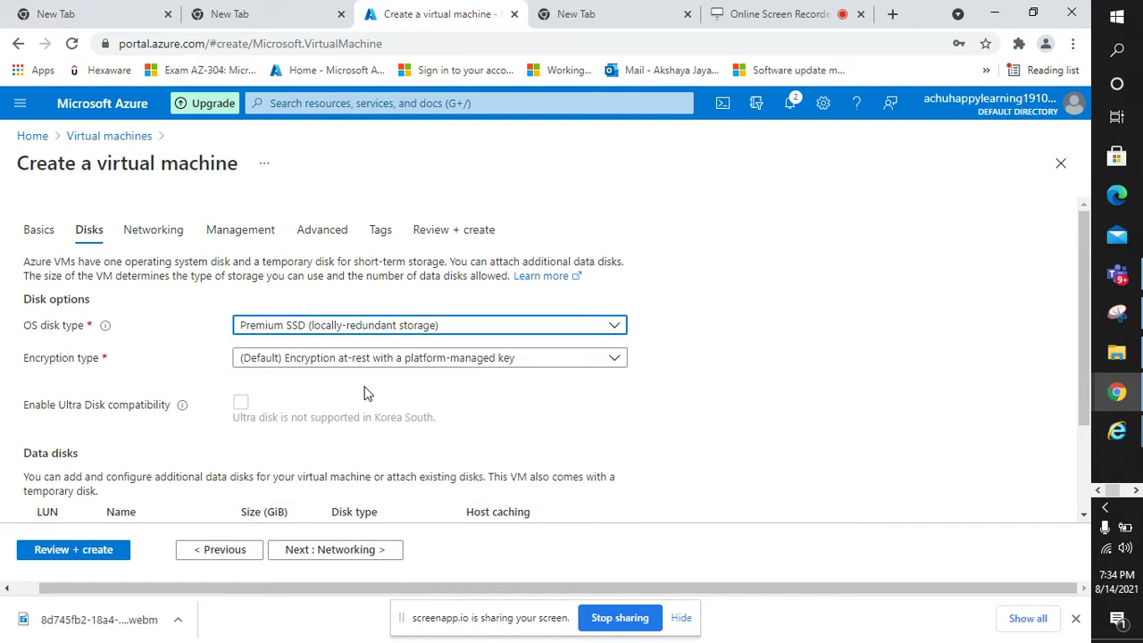
- Confirm Use managed disks under the advanced options and proceed to Networking
scroll(293, 345, "down", 2)
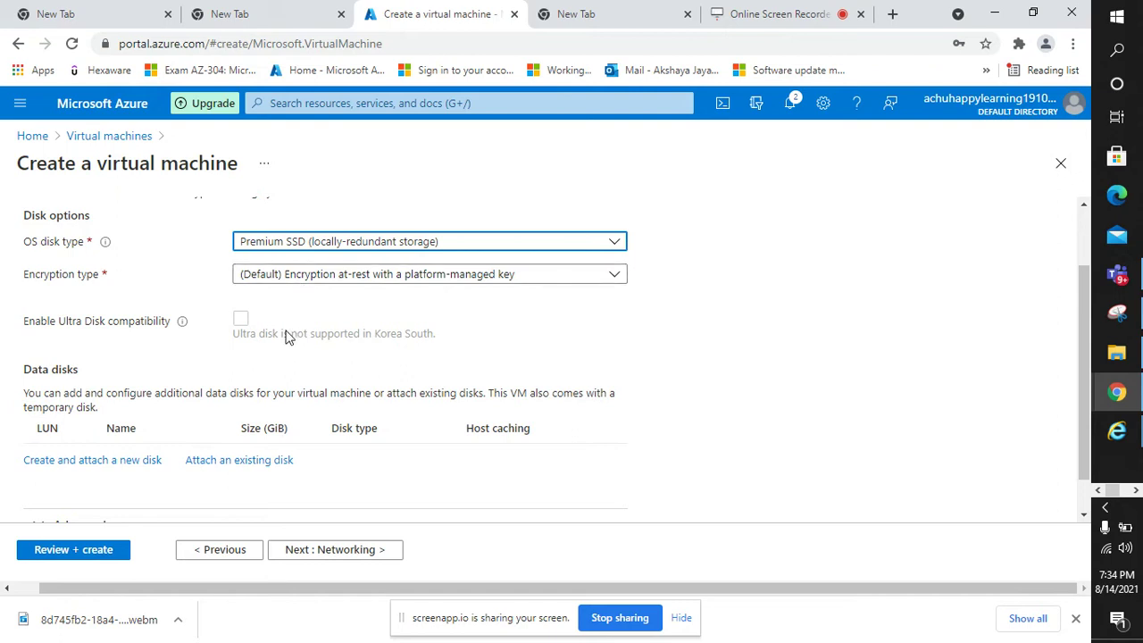
scroll(176, 324, "down", 1)
left_click(40, 483)
scroll(149, 421, "down", 2)
scroll(152, 421, "down", 1)
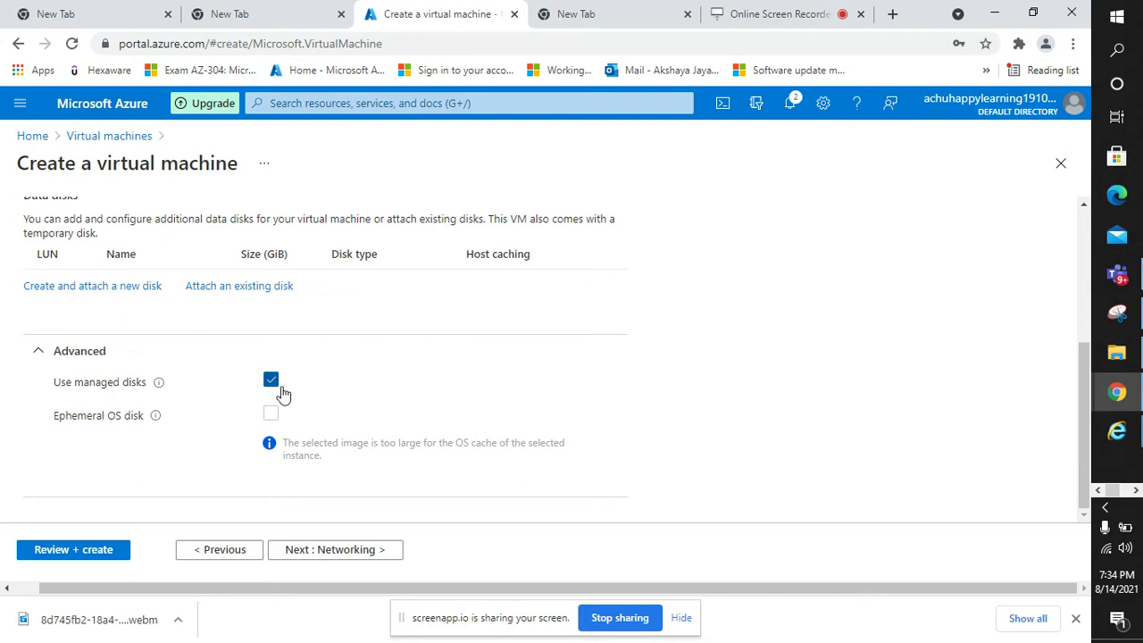
scroll(282, 393, "up", 1)
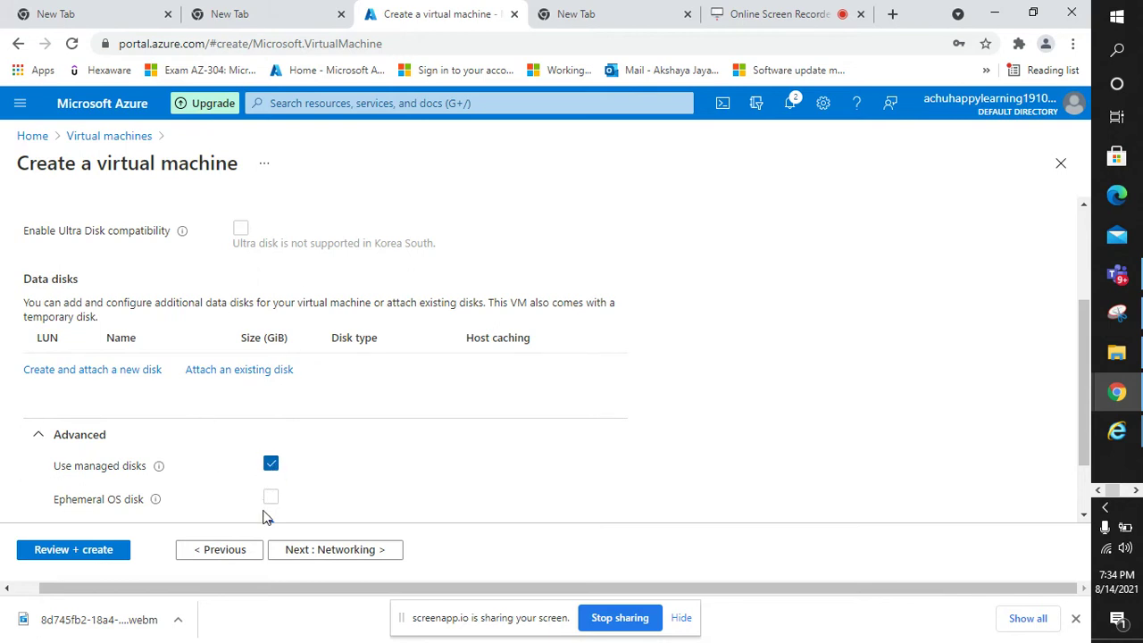
left_click(340, 551)
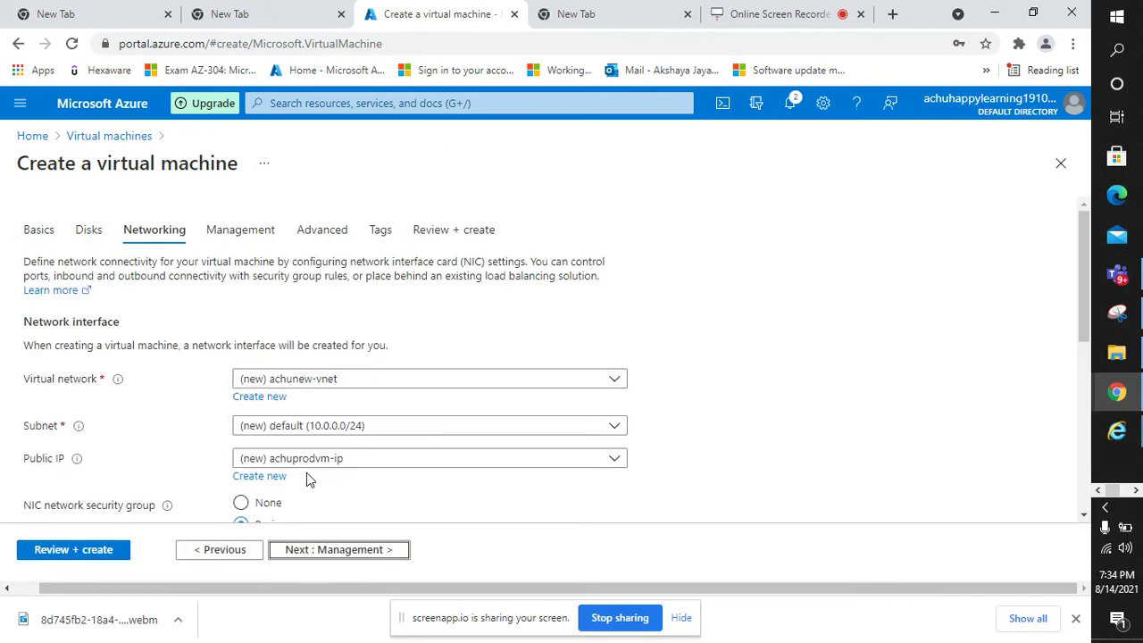
- Accept the new achunew-vnet network and HTTP, HTTPS and RDP ports, then proceed to Management
scroll(281, 296, "down", 1)
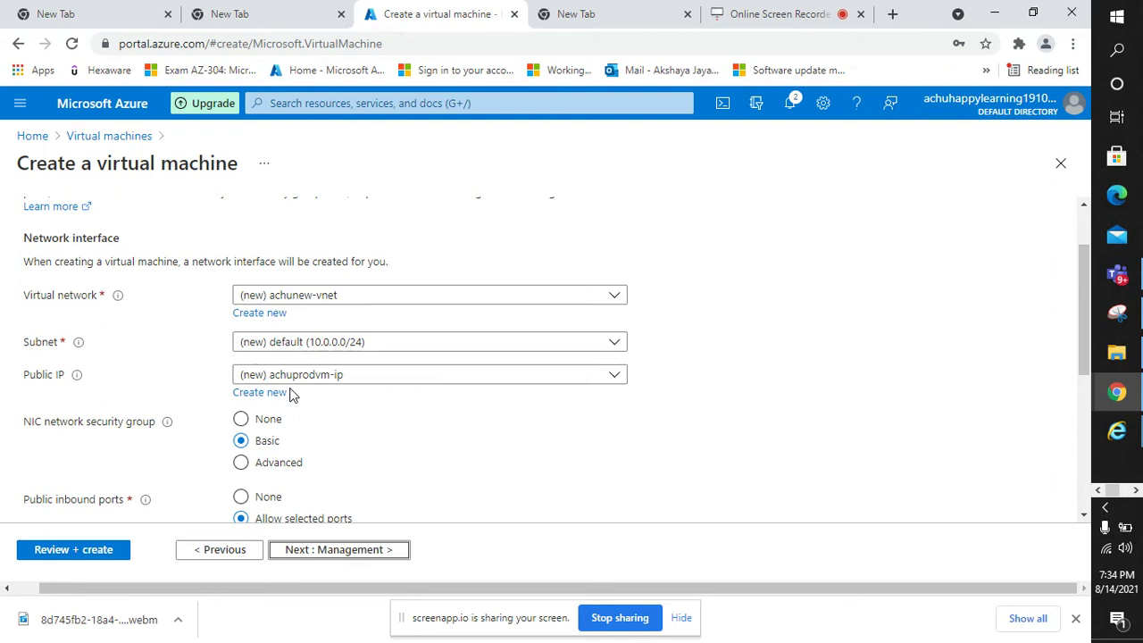
scroll(290, 393, "down", 2)
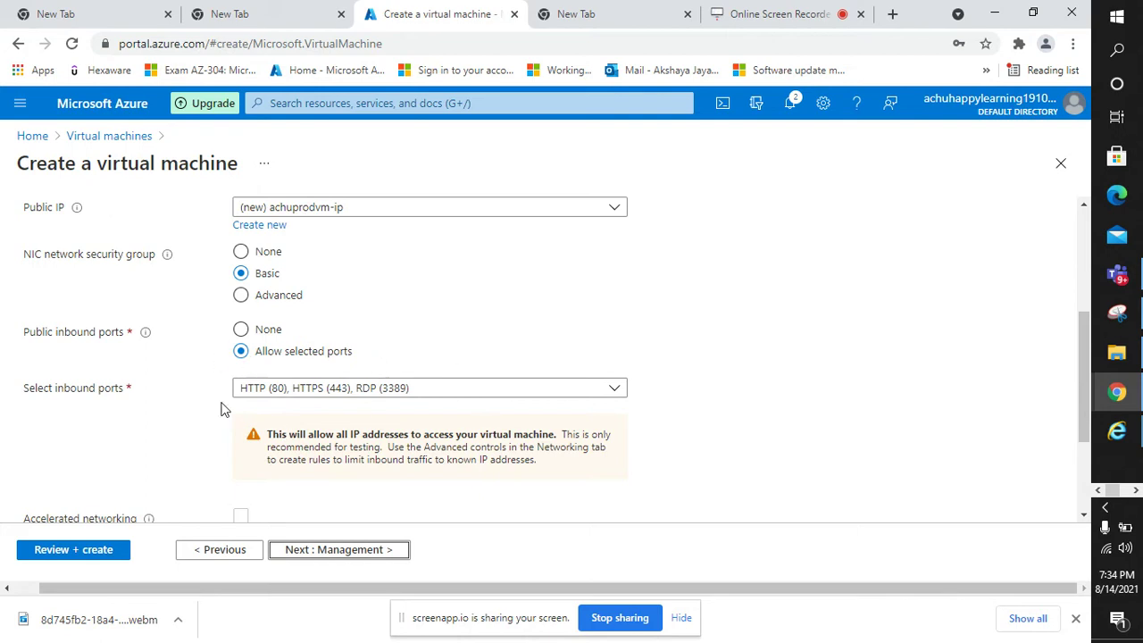
scroll(259, 434, "down", 2)
left_click(337, 549)
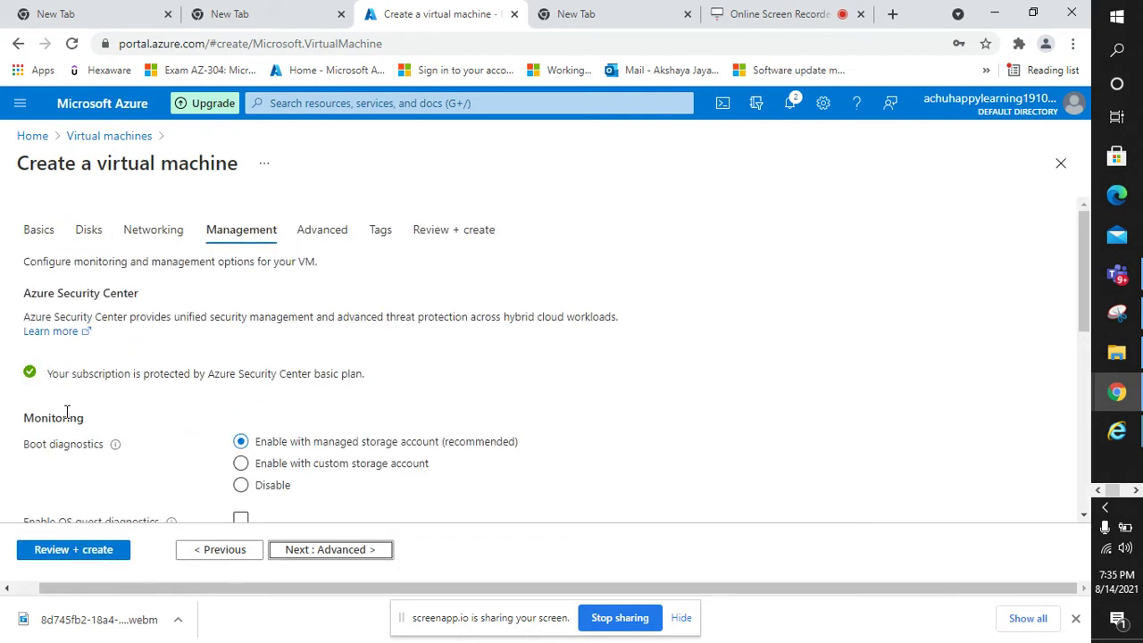
- Change the boot diagnostics storage options on the Management tab
scroll(76, 402, "down", 1)
scroll(82, 373, "up", 1)
scroll(117, 311, "down", 1)
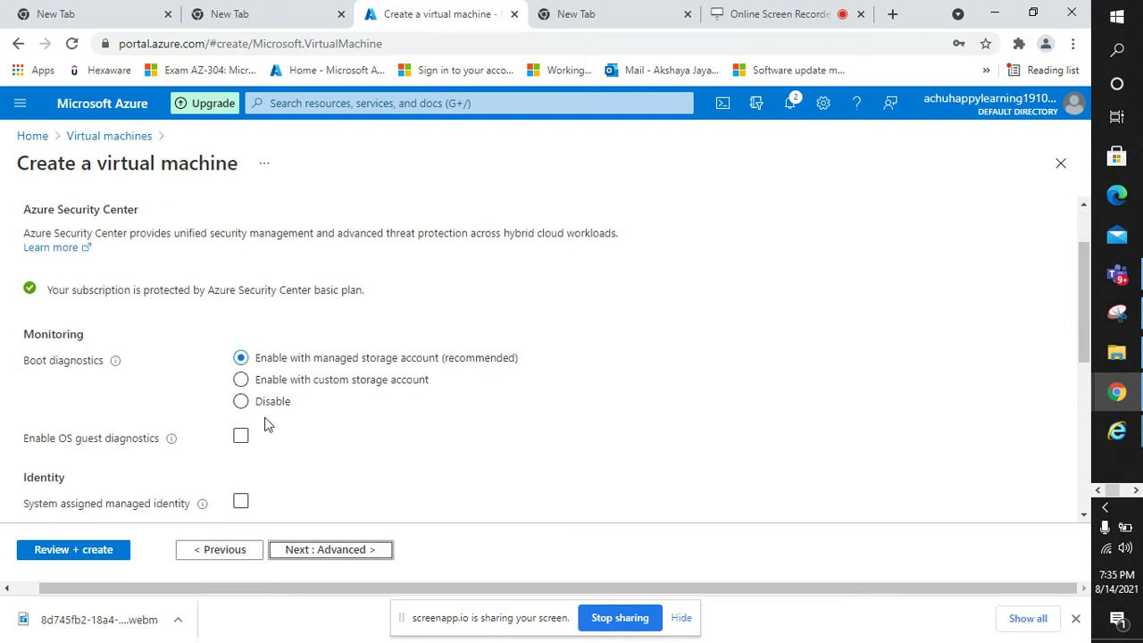
left_click(268, 376)
scroll(352, 197, "down", 2)
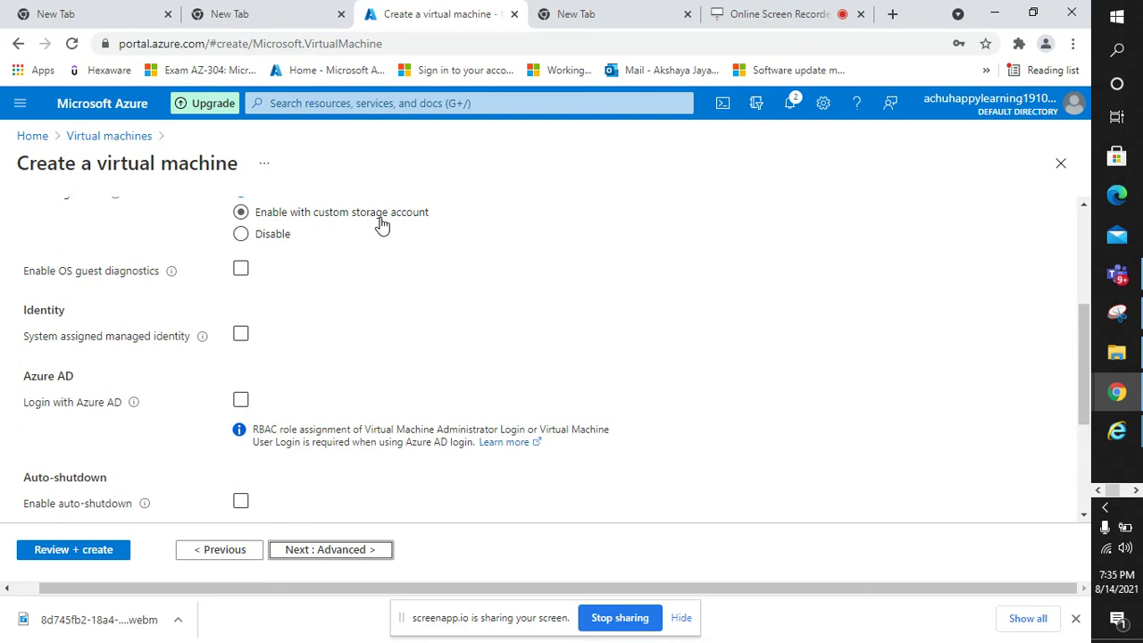
scroll(472, 244, "down", 1)
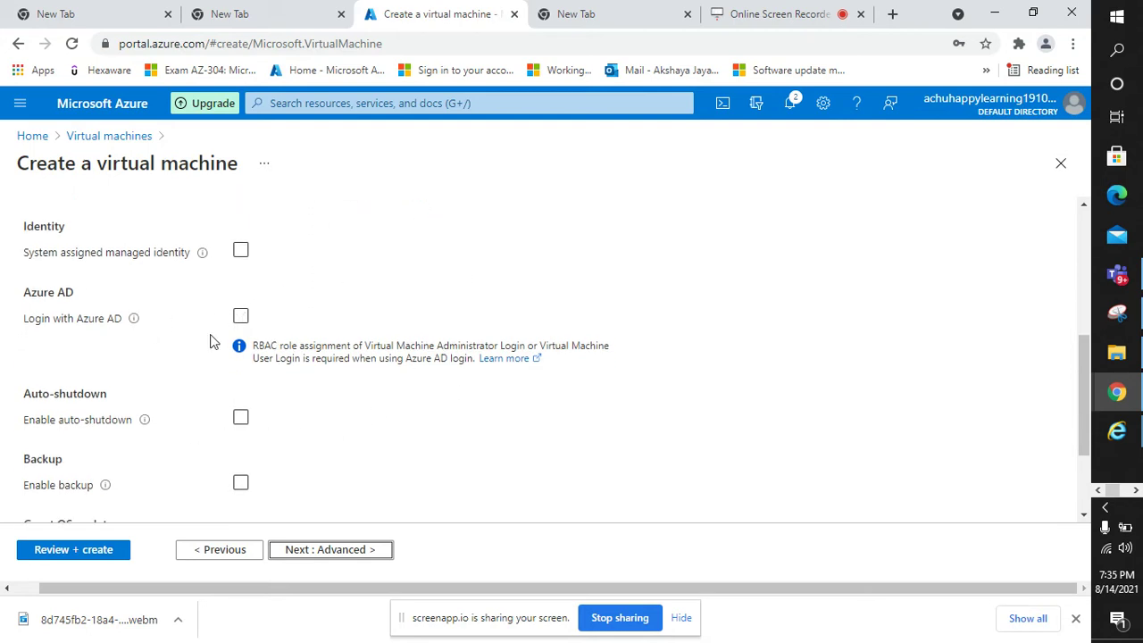
scroll(440, 361, "up", 1)
left_click(242, 401)
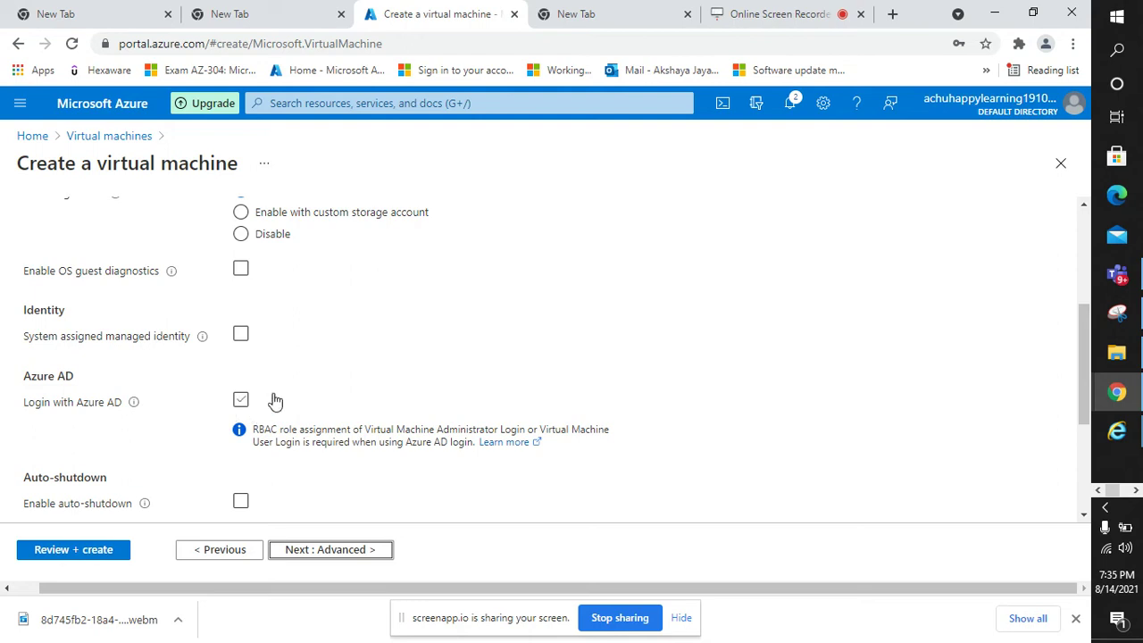
scroll(273, 401, "down", 1)
scroll(317, 255, "up", 2)
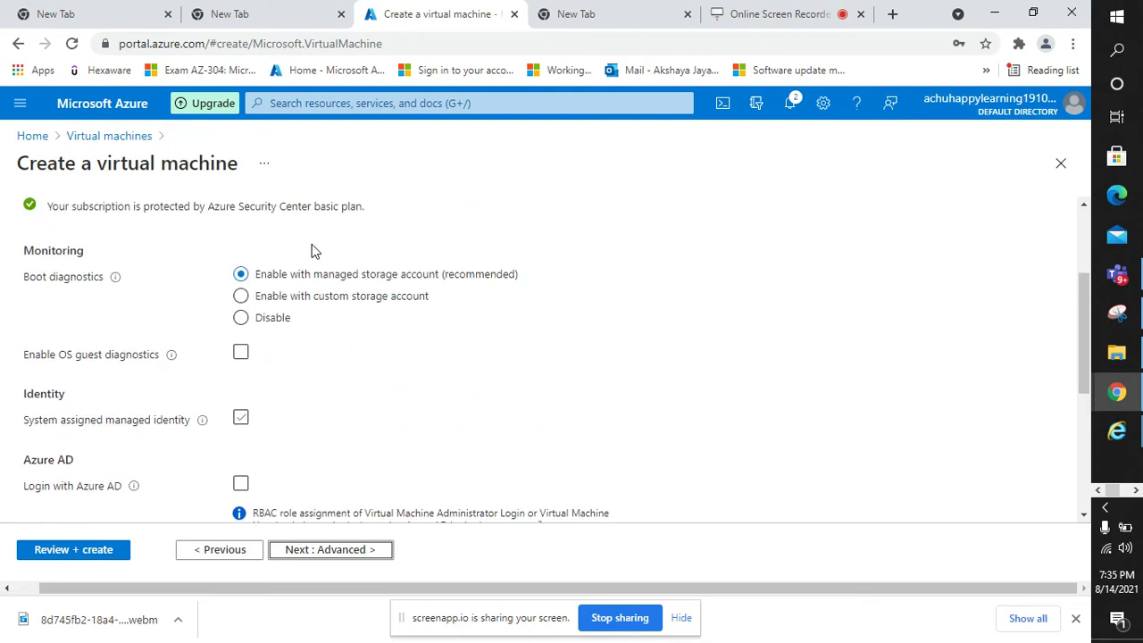
scroll(393, 252, "down", 3)
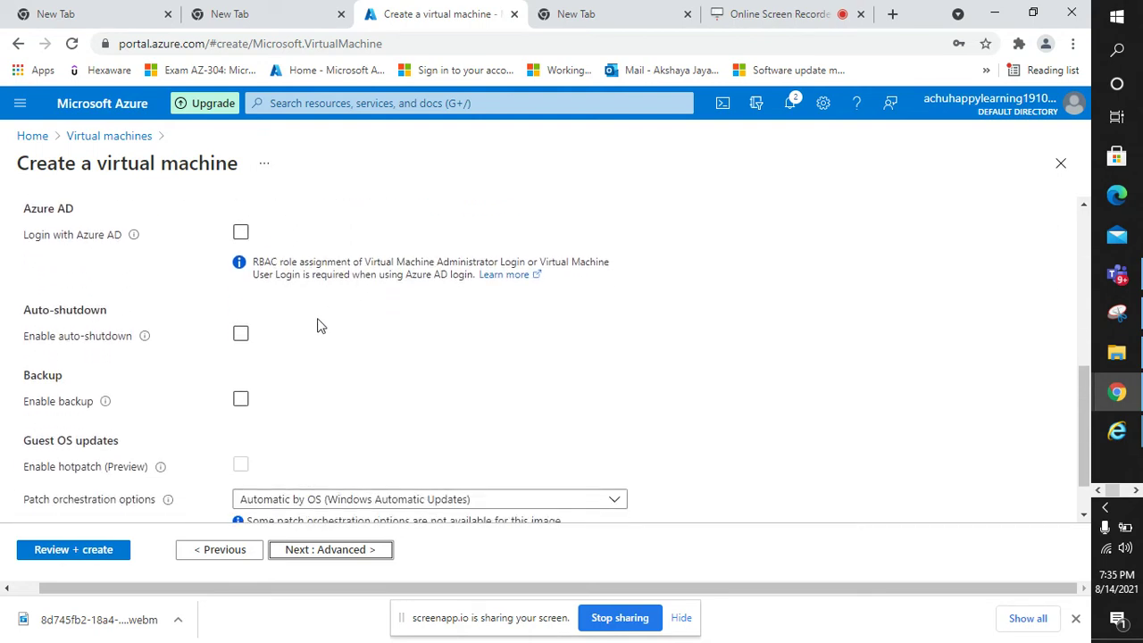
- Enable auto-shutdown at 7:00:00 PM UTC with no notification, then proceed to Advanced
left_click(239, 337)
left_click(241, 334)
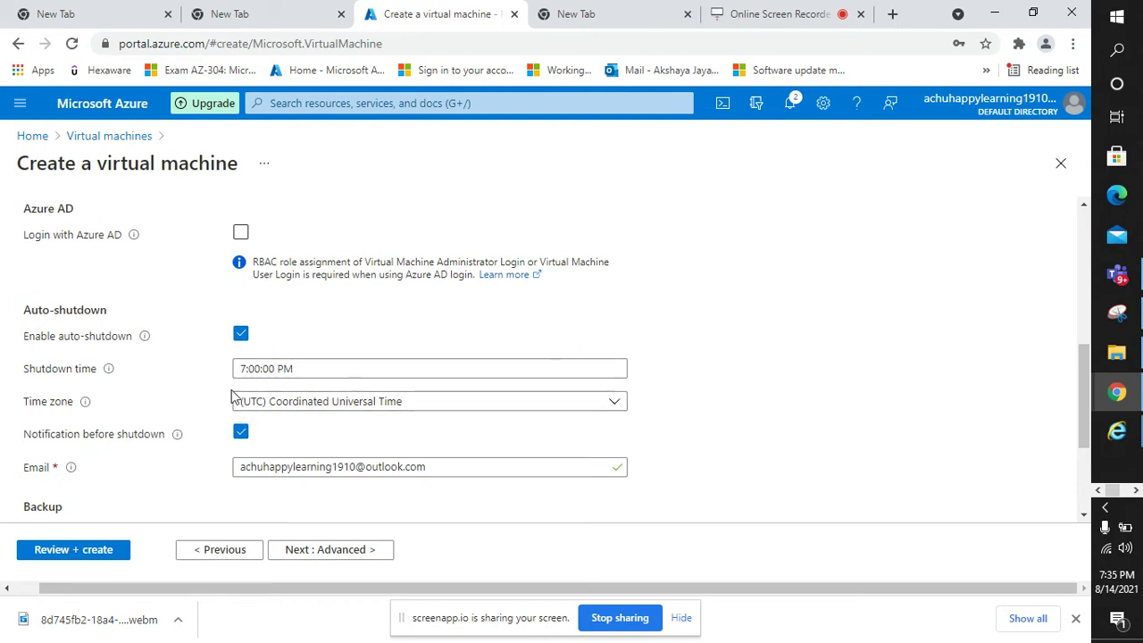
scroll(284, 411, "down", 1)
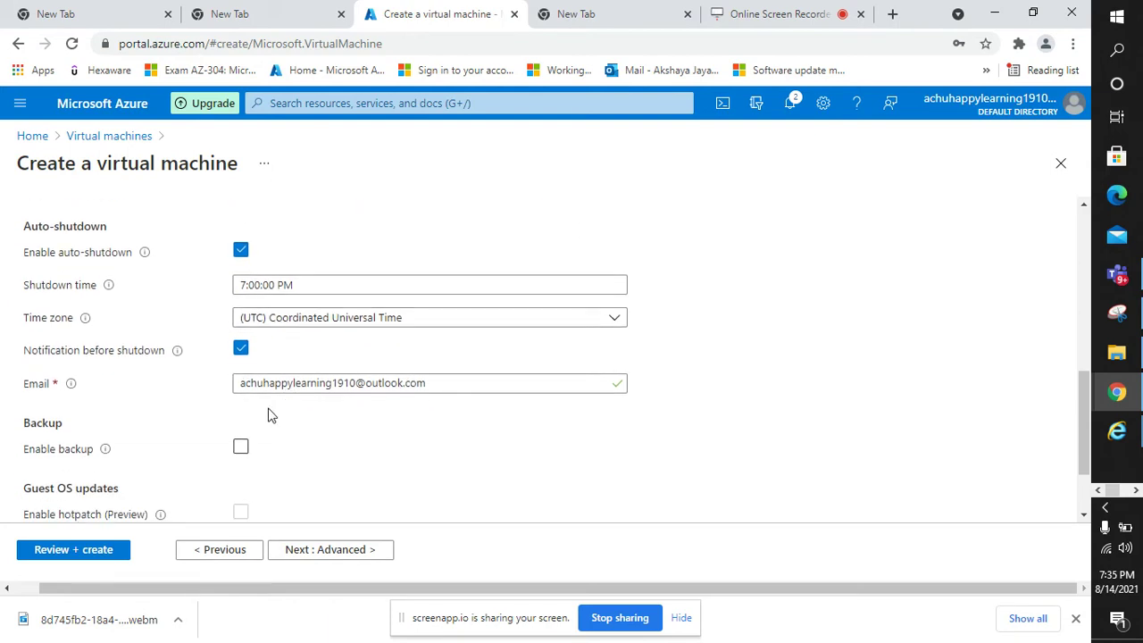
scroll(205, 393, "up", 2)
scroll(204, 391, "down", 1)
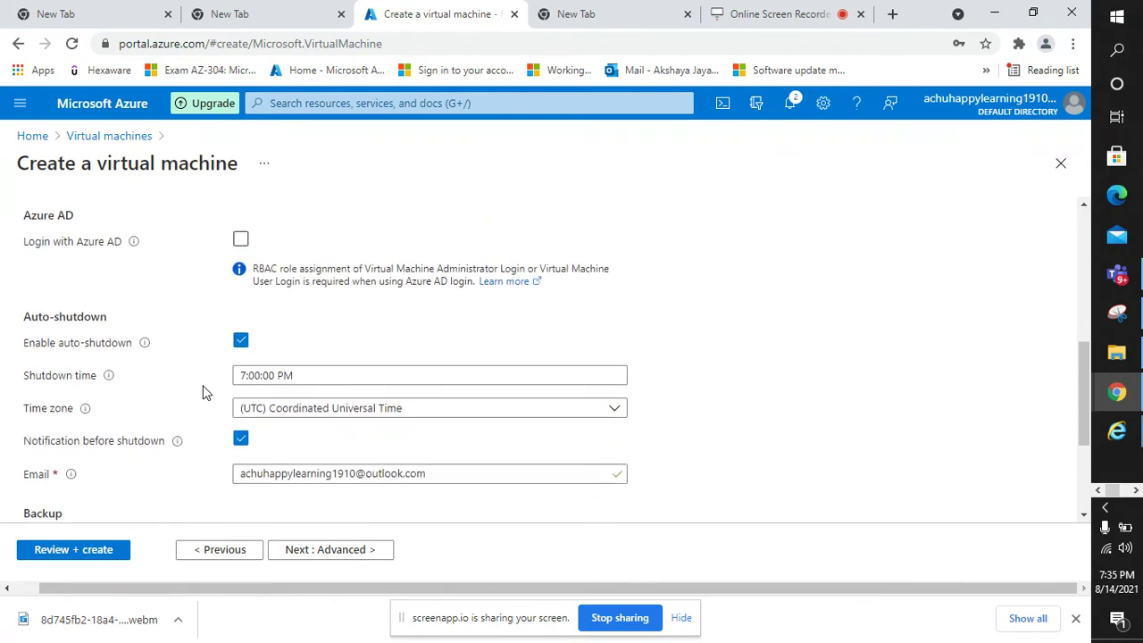
left_click(241, 432)
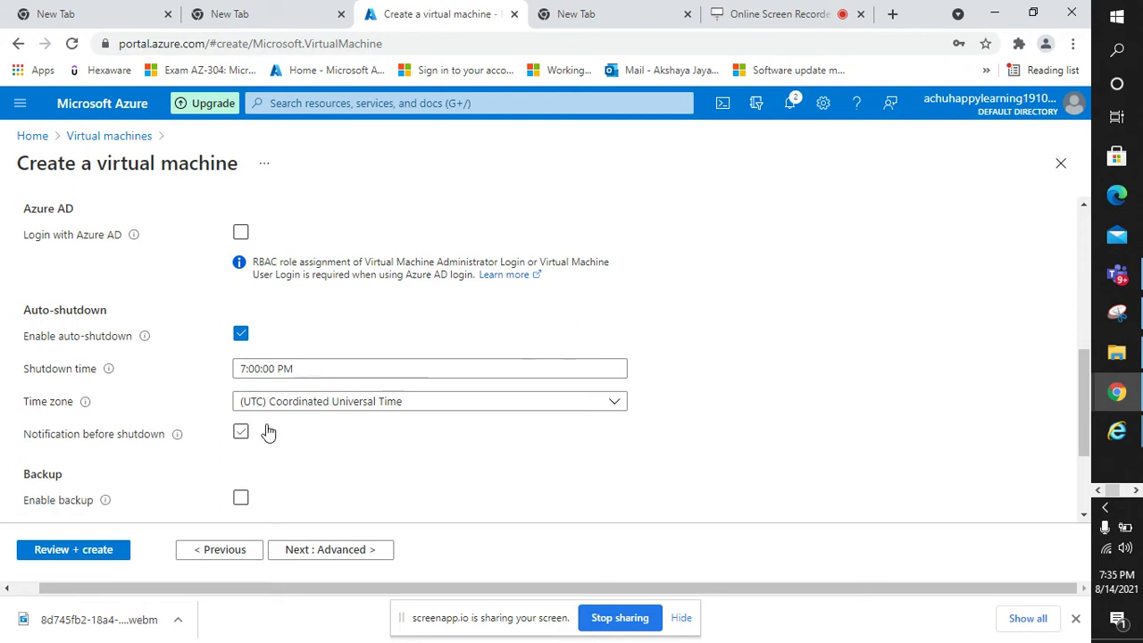
scroll(112, 378, "down", 1)
scroll(416, 431, "down", 1)
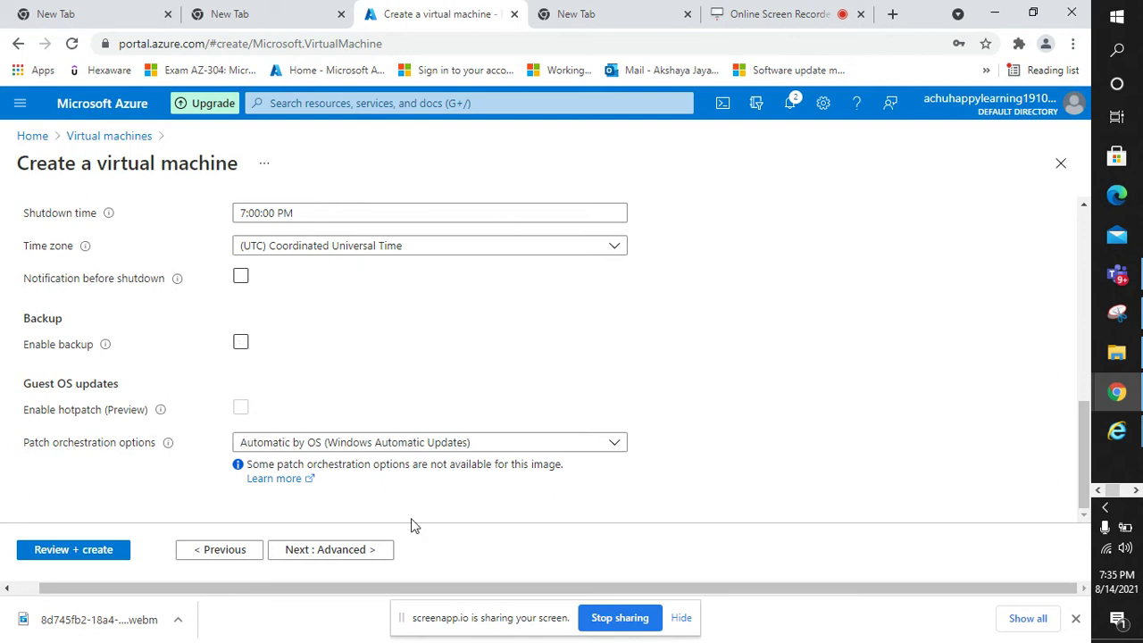
left_click(330, 550)
scroll(357, 339, "down", 2)
scroll(232, 304, "up", 1)
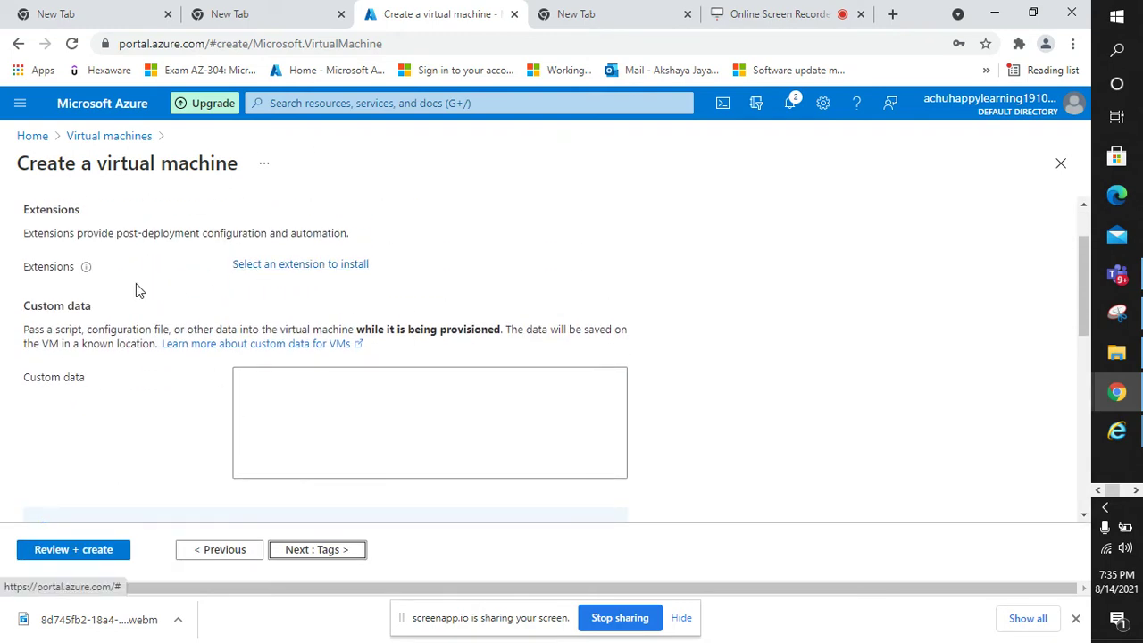
left_click(320, 264)
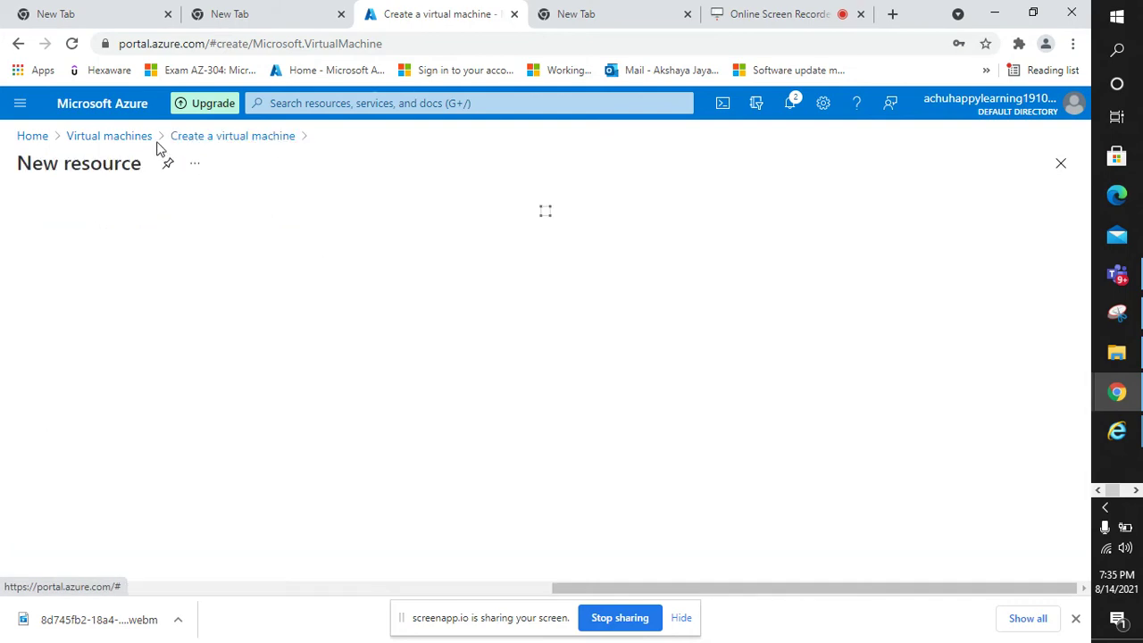
scroll(383, 273, "down", 6)
scroll(319, 426, "up", 5)
scroll(319, 427, "down", 5)
scroll(319, 426, "down", 3)
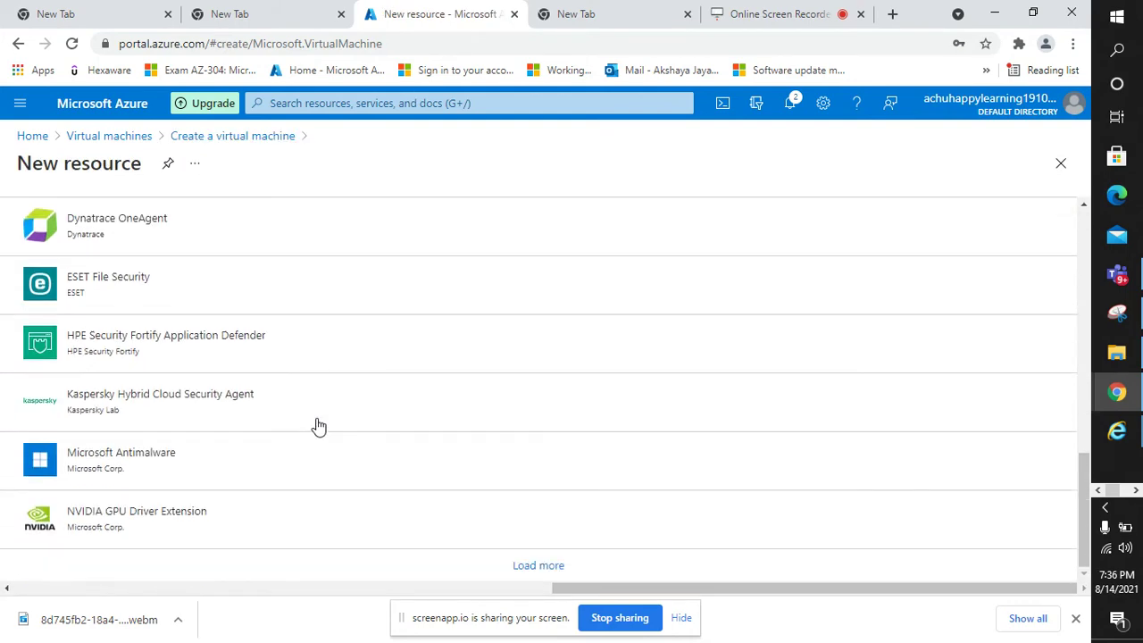
scroll(319, 427, "up", 10)
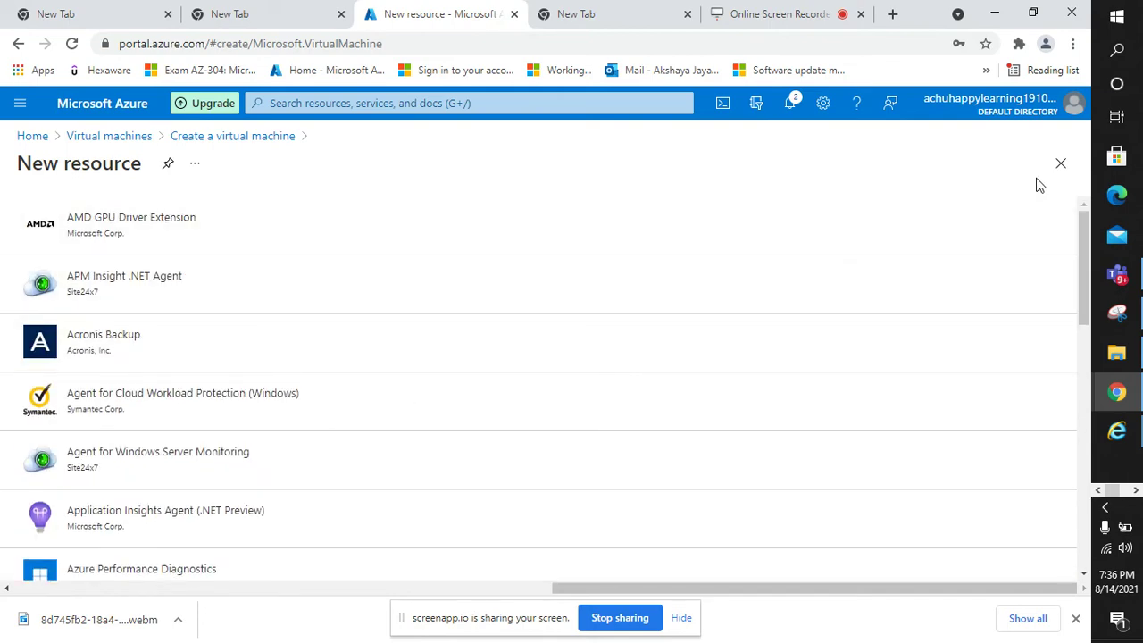
left_click(1052, 173)
left_click(315, 399)
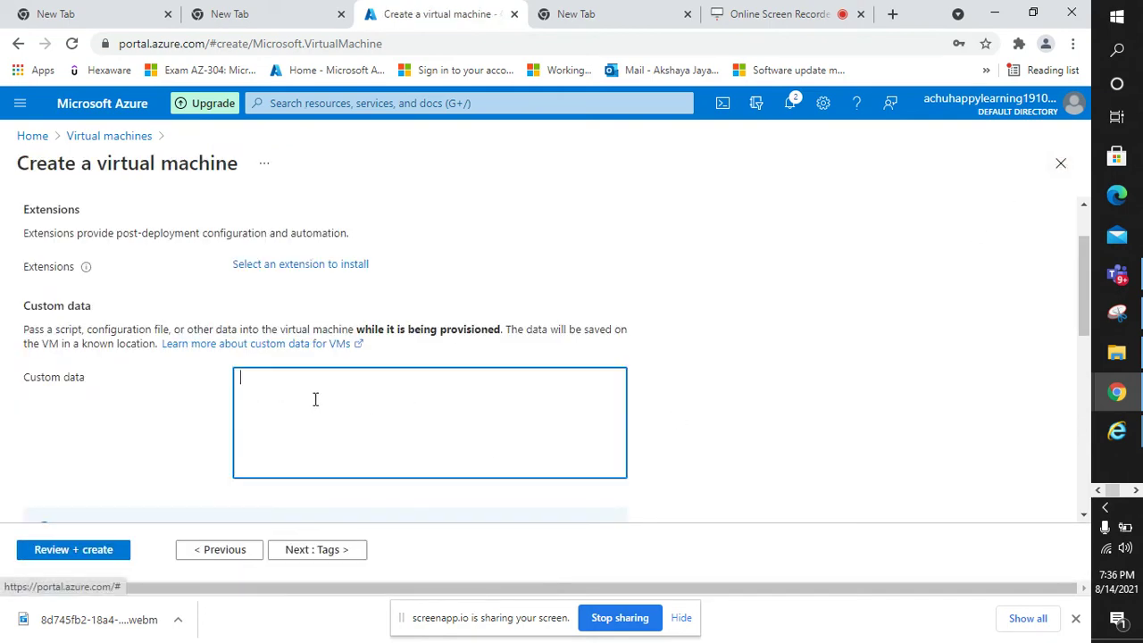
scroll(338, 437, "down", 3)
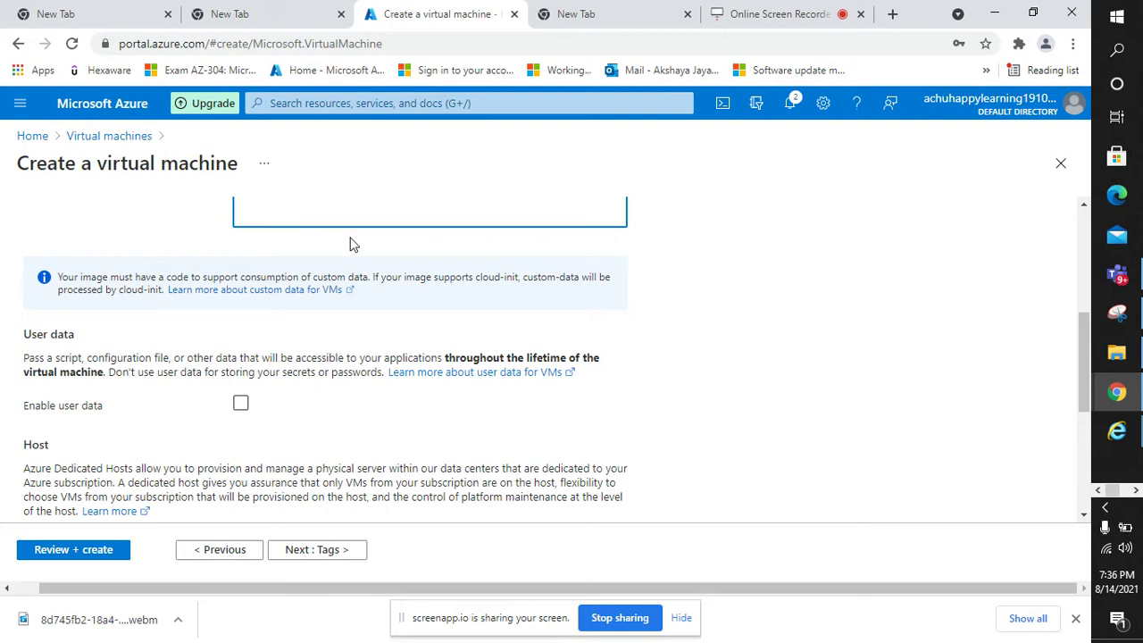
scroll(244, 304, "down", 4)
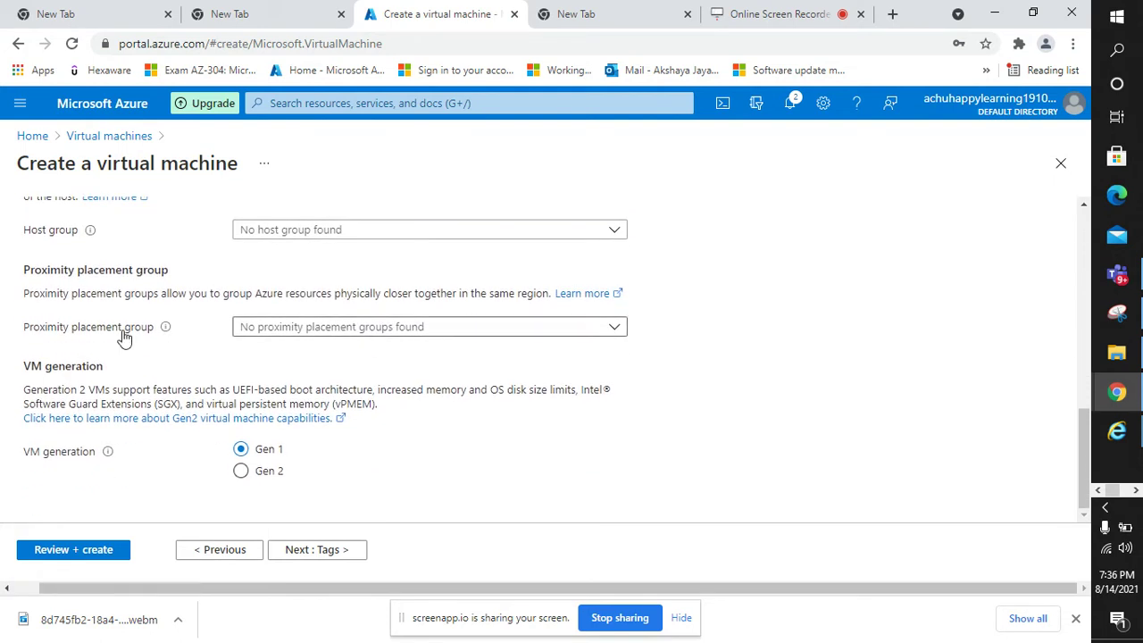
- Add a tag named prod with value prod and continue to Review + create
left_click(339, 556)
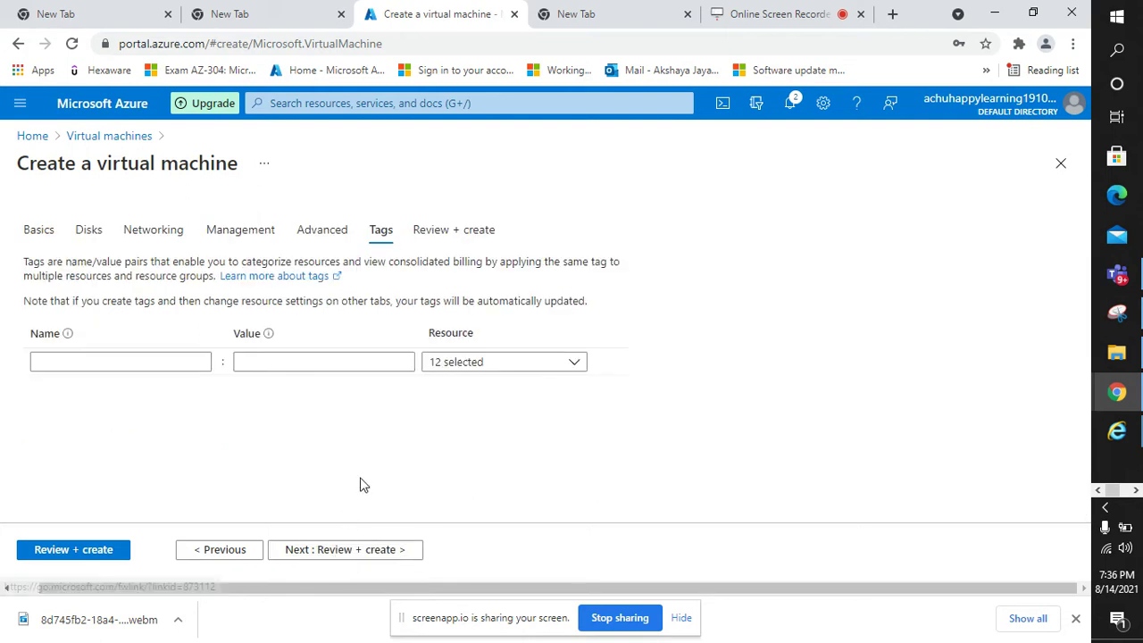
left_click(181, 361)
type("ri")
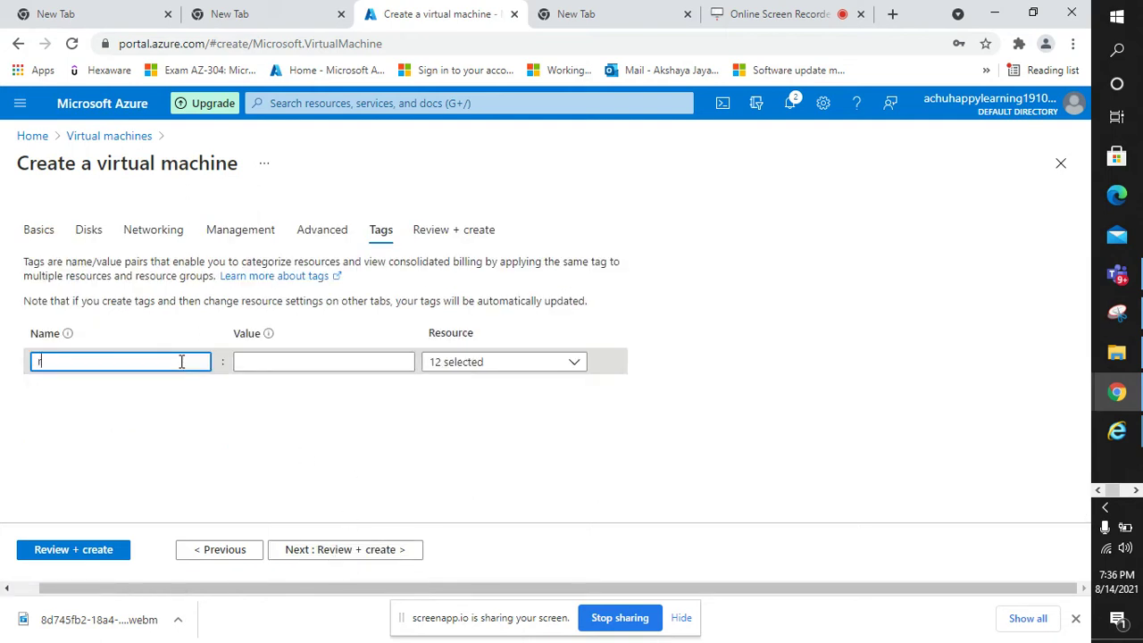
key("BackSpace")
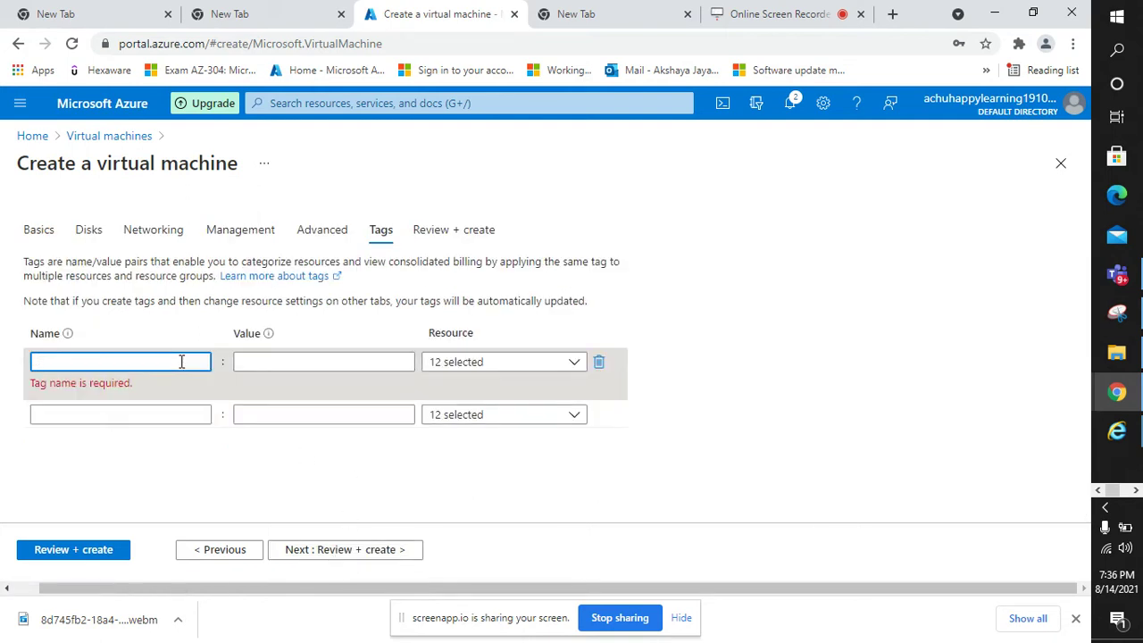
type("prod")
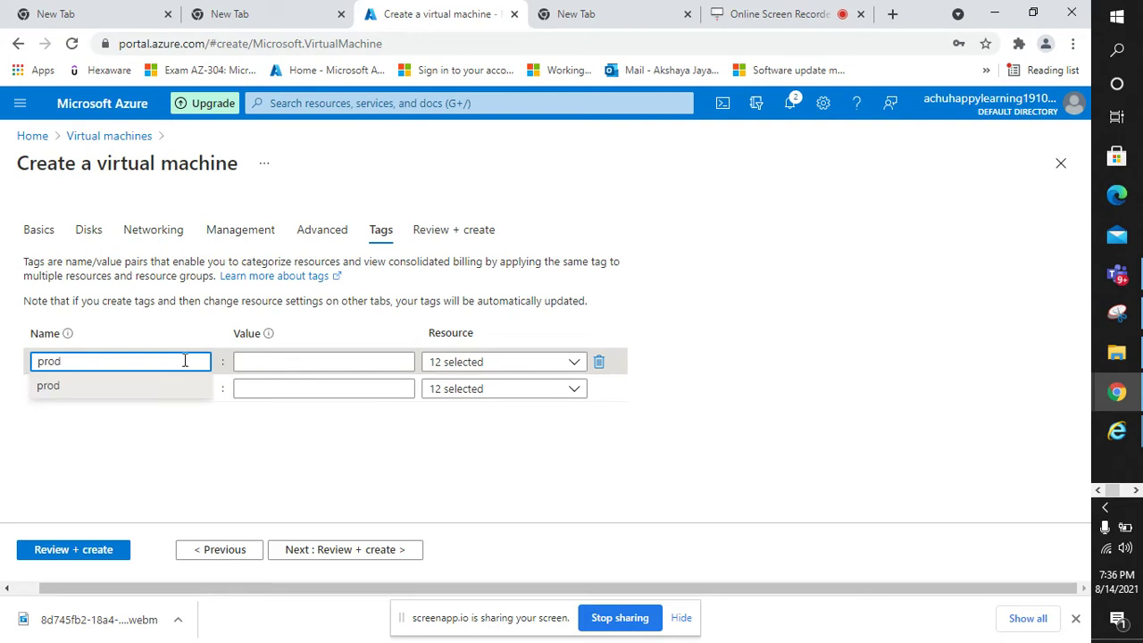
left_click(280, 361)
type("prod")
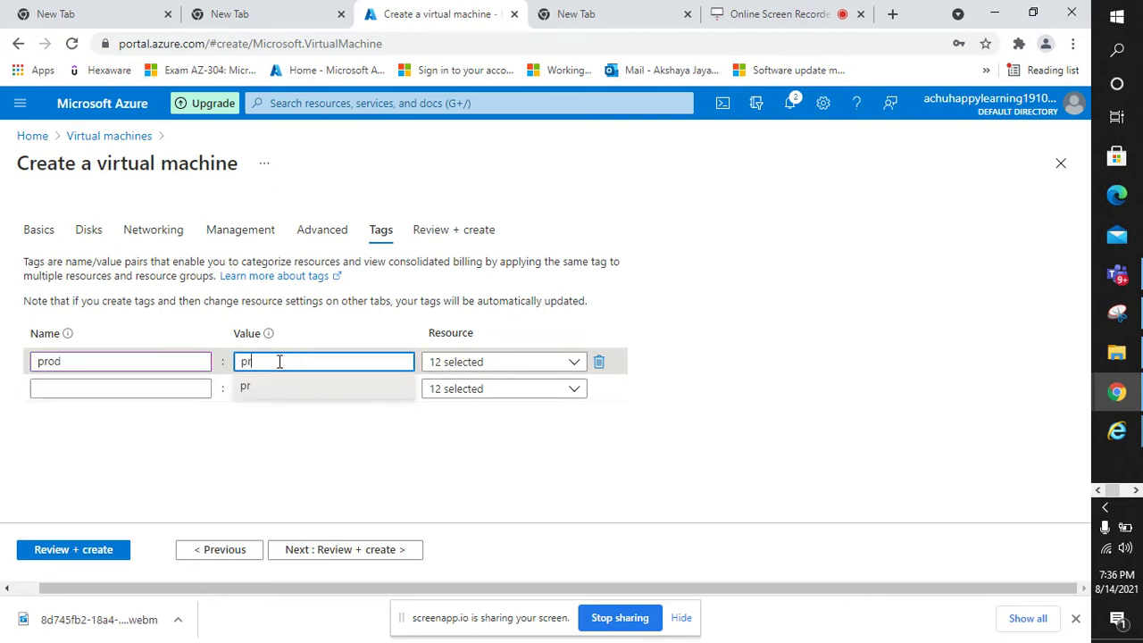
left_click(384, 438)
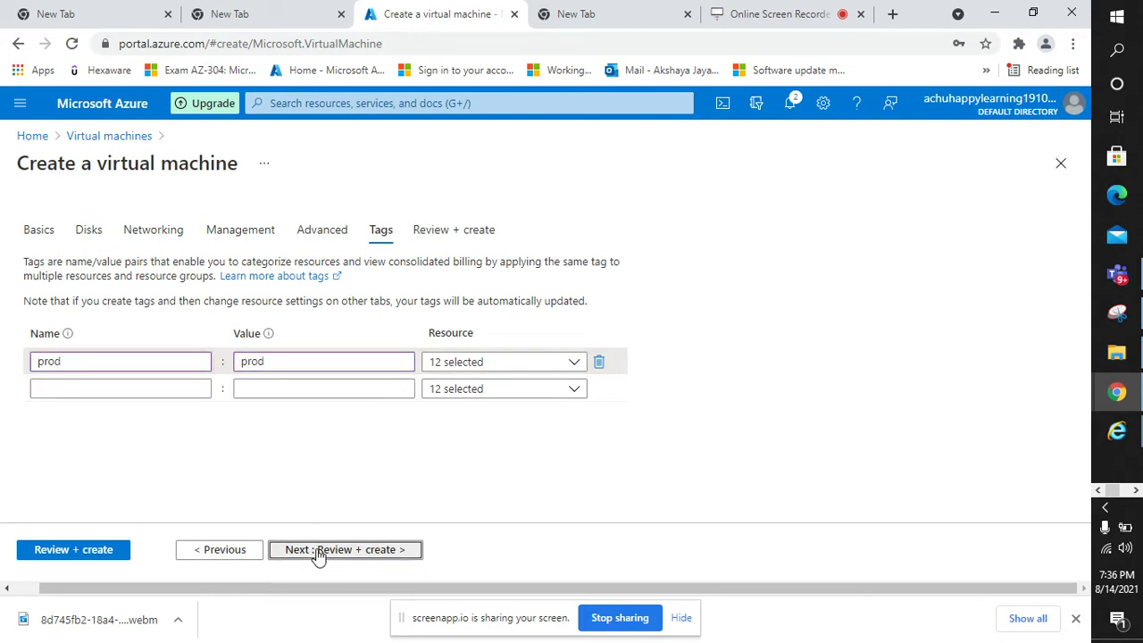
left_click(319, 554)
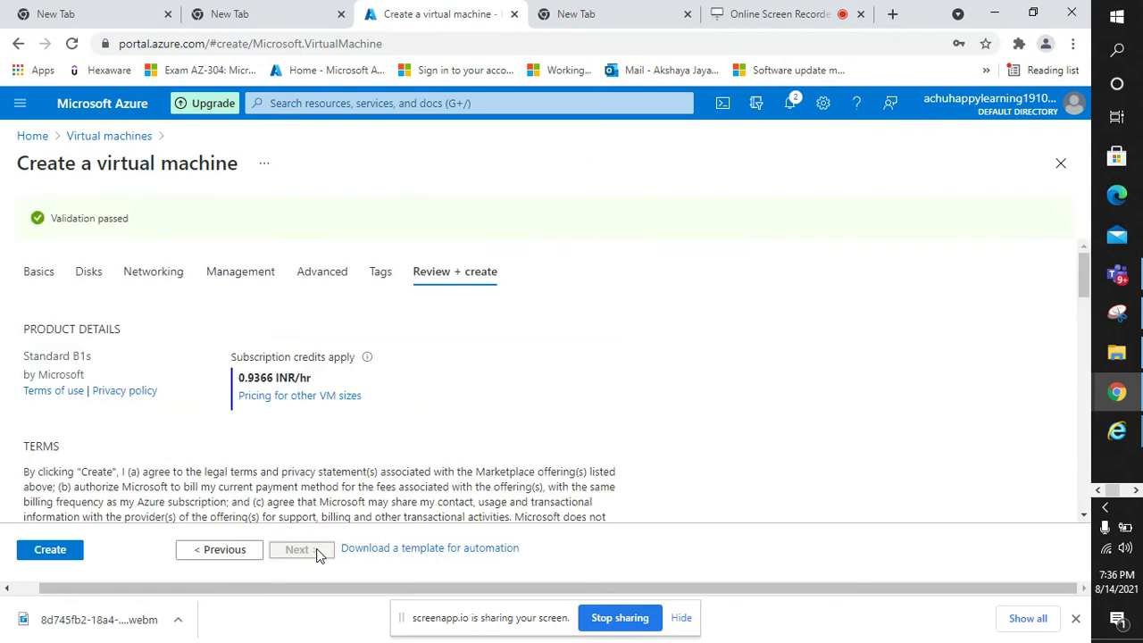
- Create the VM, then bring forward the Paint diagram of VM components
left_click(57, 559)
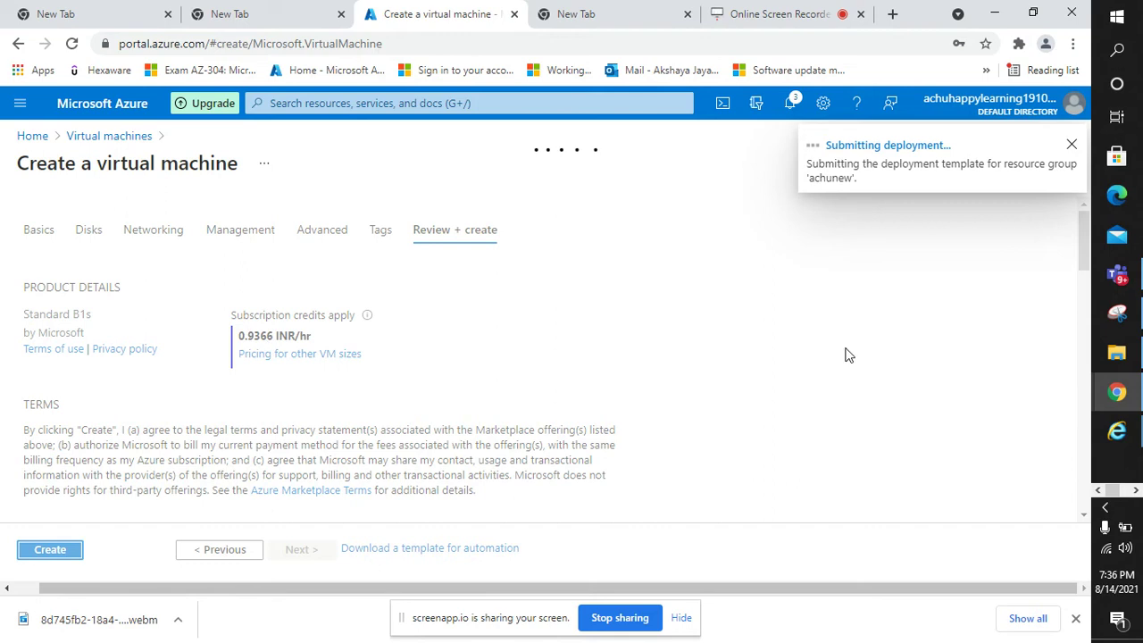
left_click(1135, 489)
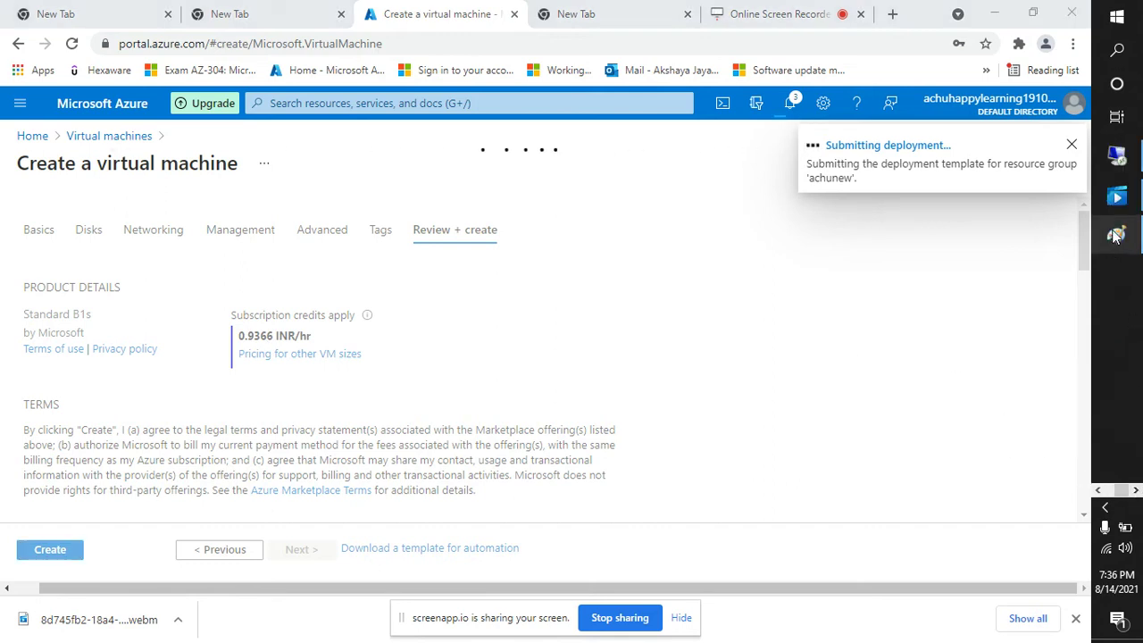
mouse_move(1114, 237)
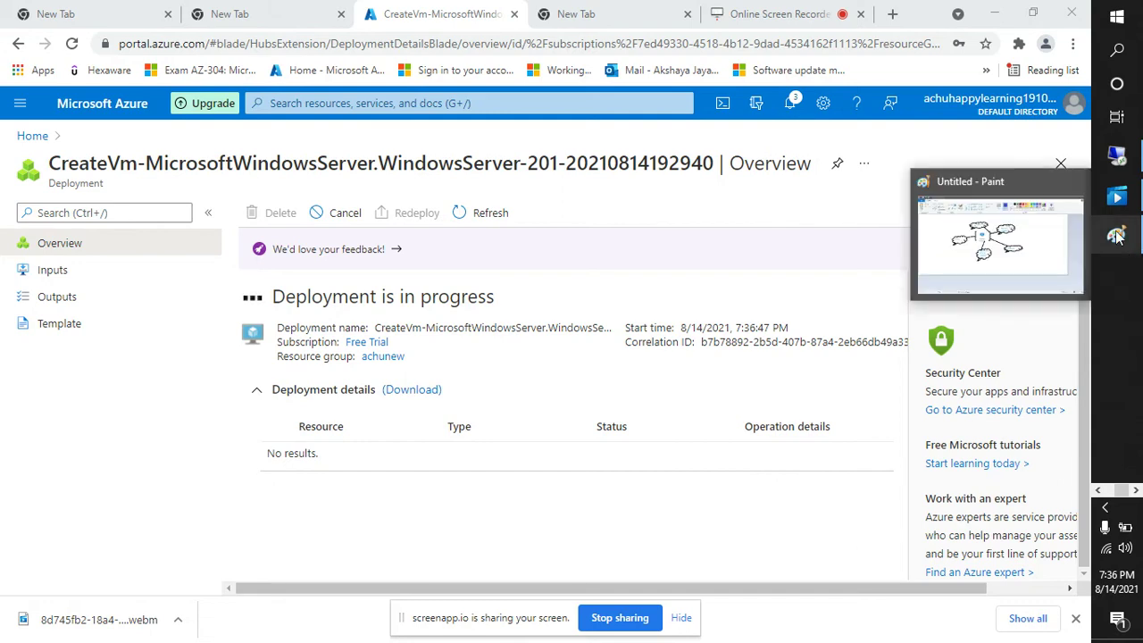
left_click(1076, 259)
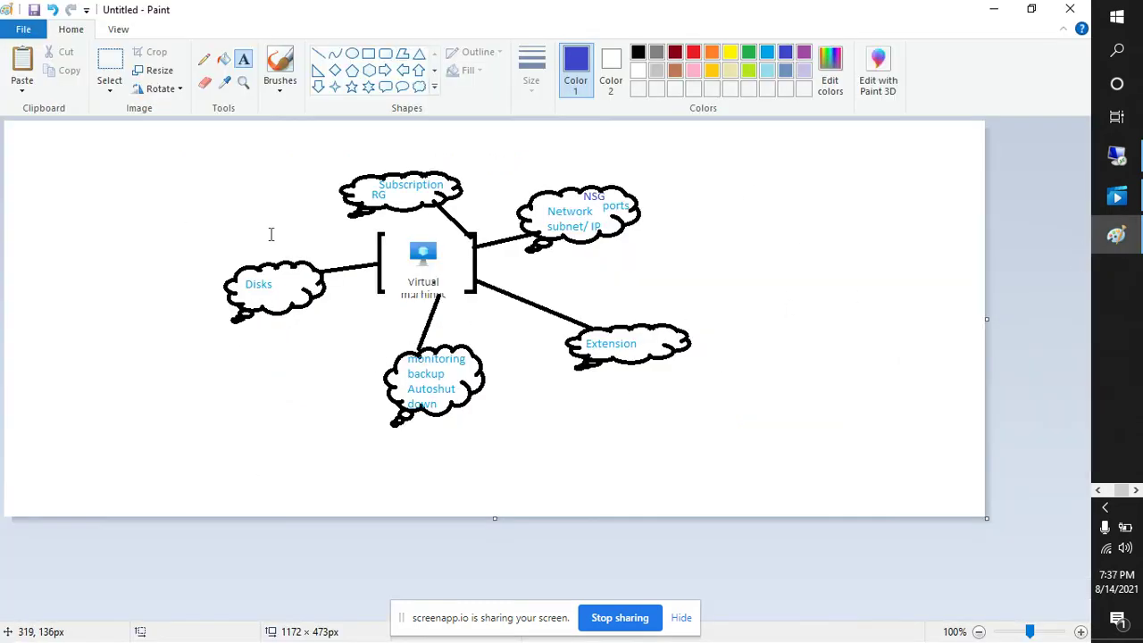
- Try text boxes beside the virtual machine box and in the Disks cloud, then minimize Paint
left_click(456, 255)
left_click(622, 280)
left_click(295, 283)
left_click(654, 236)
left_click(995, 13)
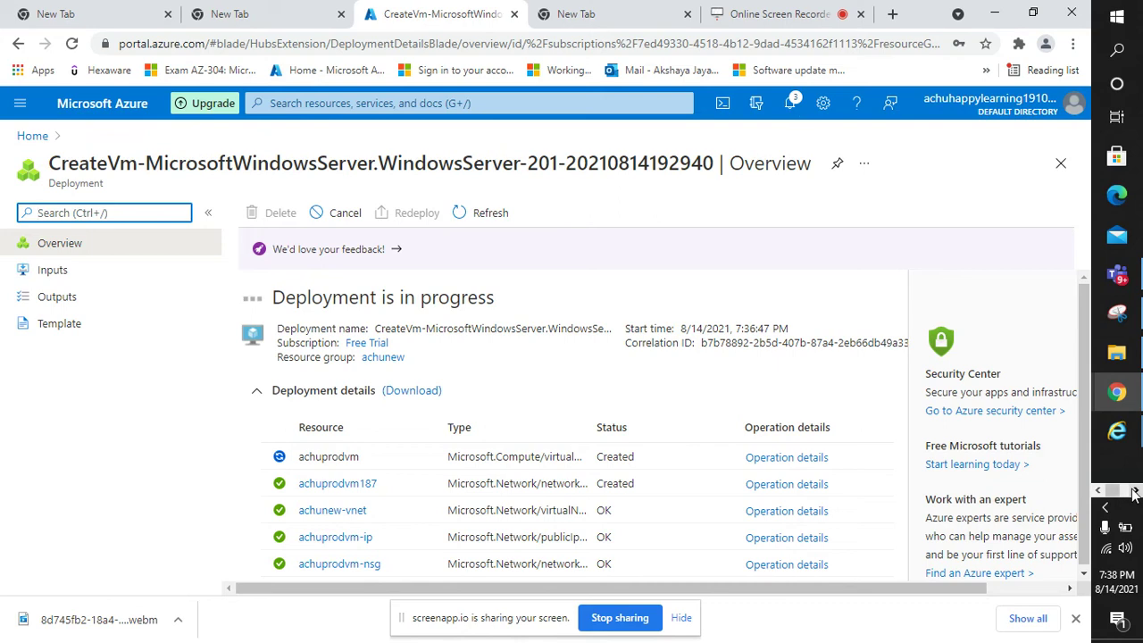
- Bring the Paint diagram back from the taskbar, then minimize it to see the completed deployment
left_click(1132, 488)
left_click(1119, 235)
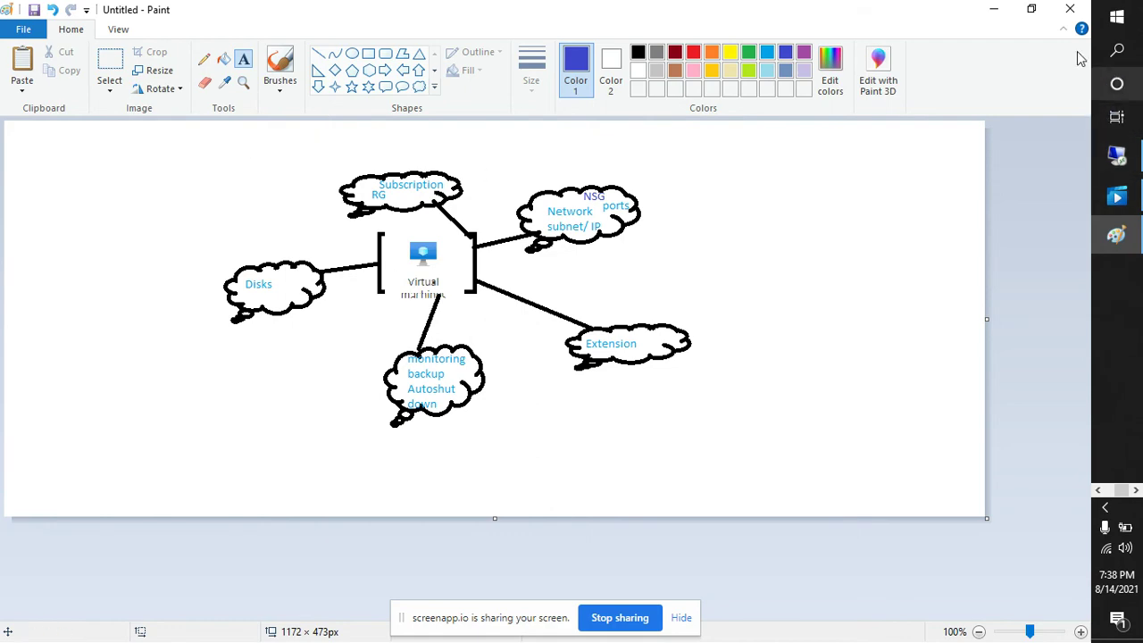
left_click(995, 11)
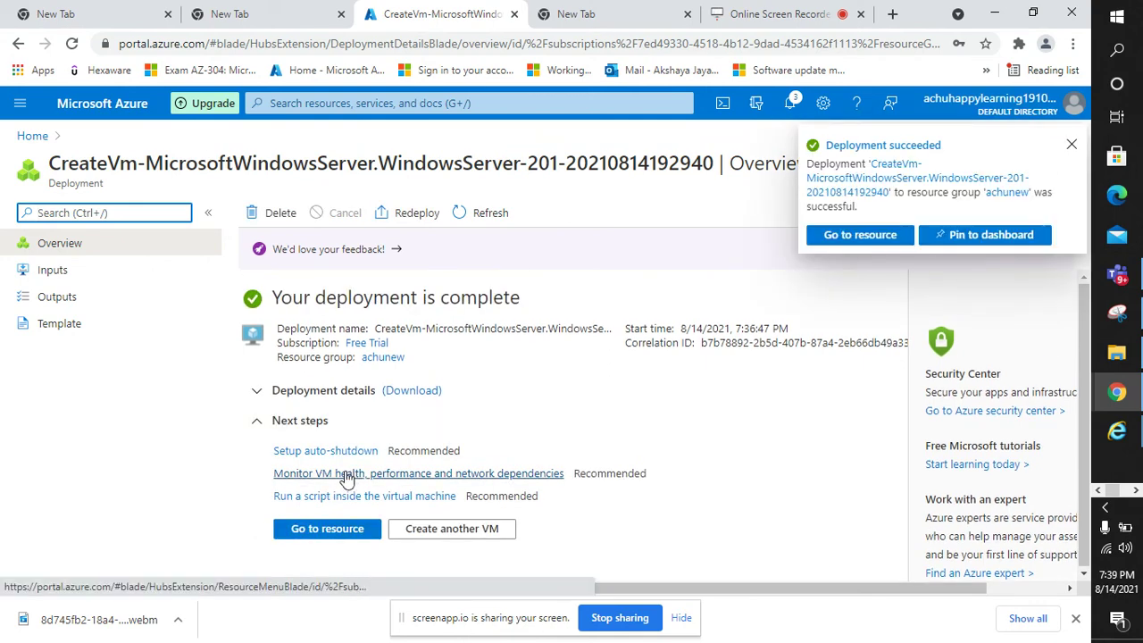
- Open achuprodvm's Overview using Go to resource, then the Virtual machines list via search
left_click(335, 529)
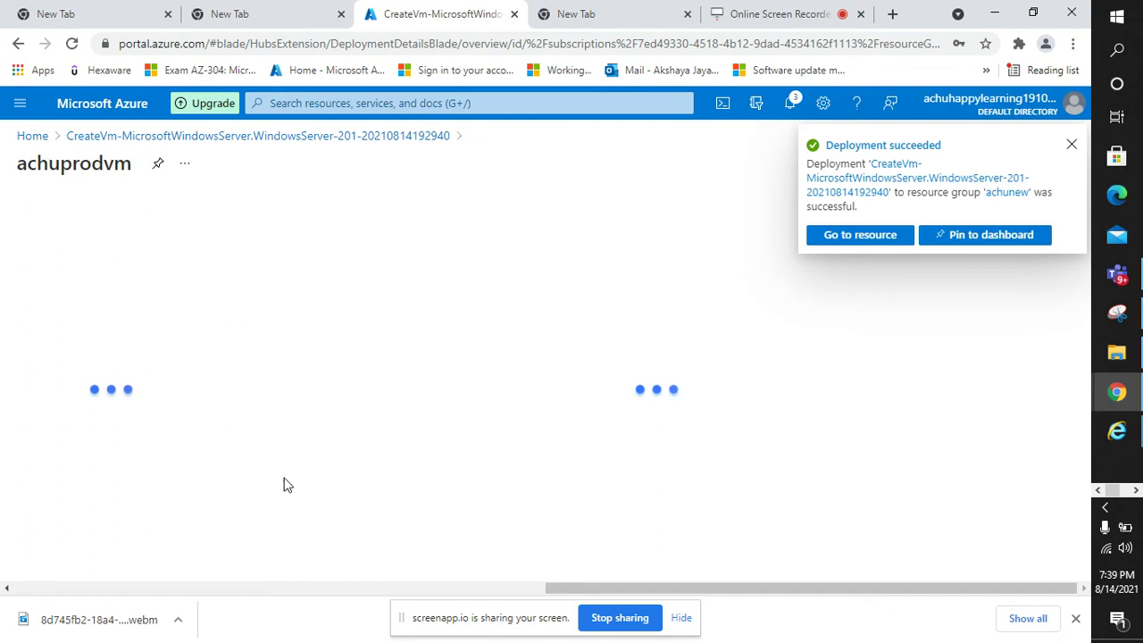
scroll(349, 404, "down", 1)
scroll(348, 405, "up", 1)
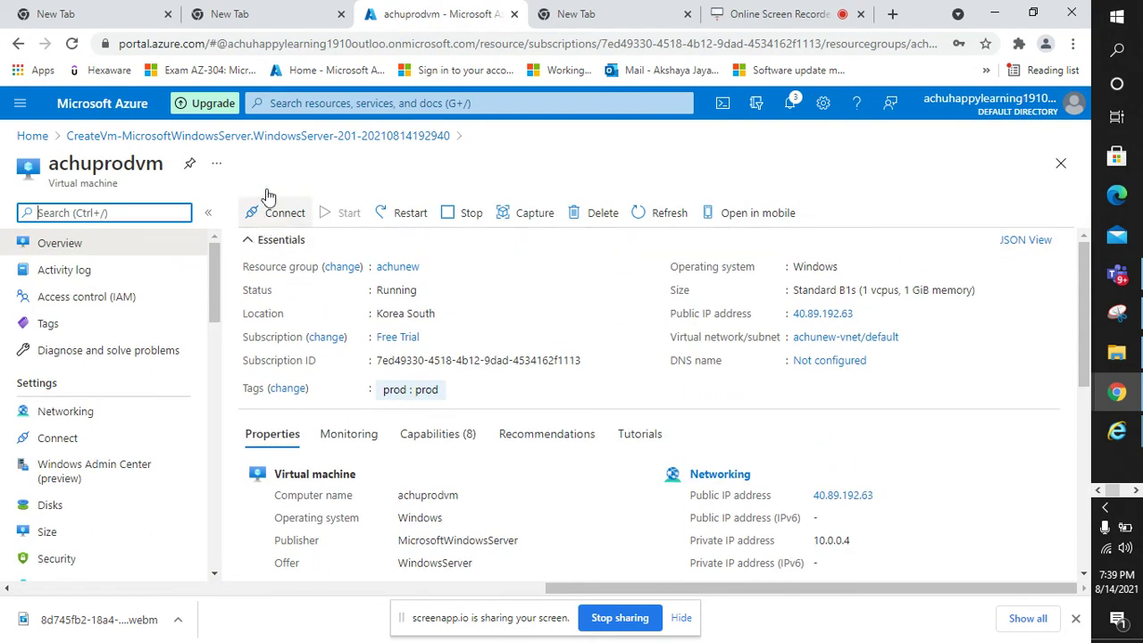
left_click(295, 103)
type("virtu")
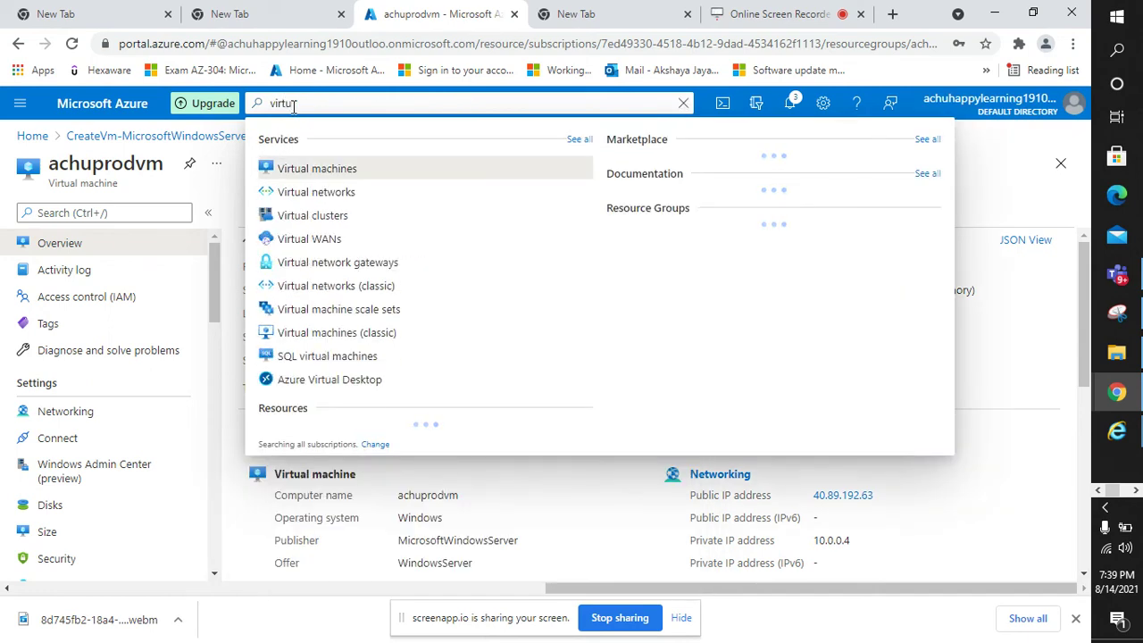
left_click(326, 169)
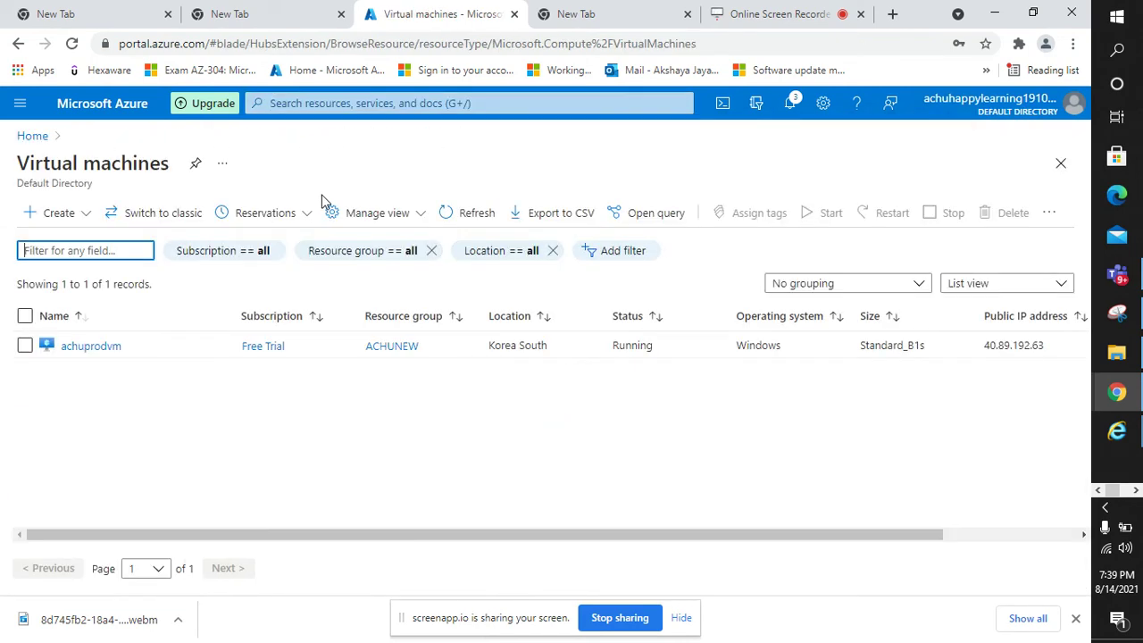
left_click(102, 348)
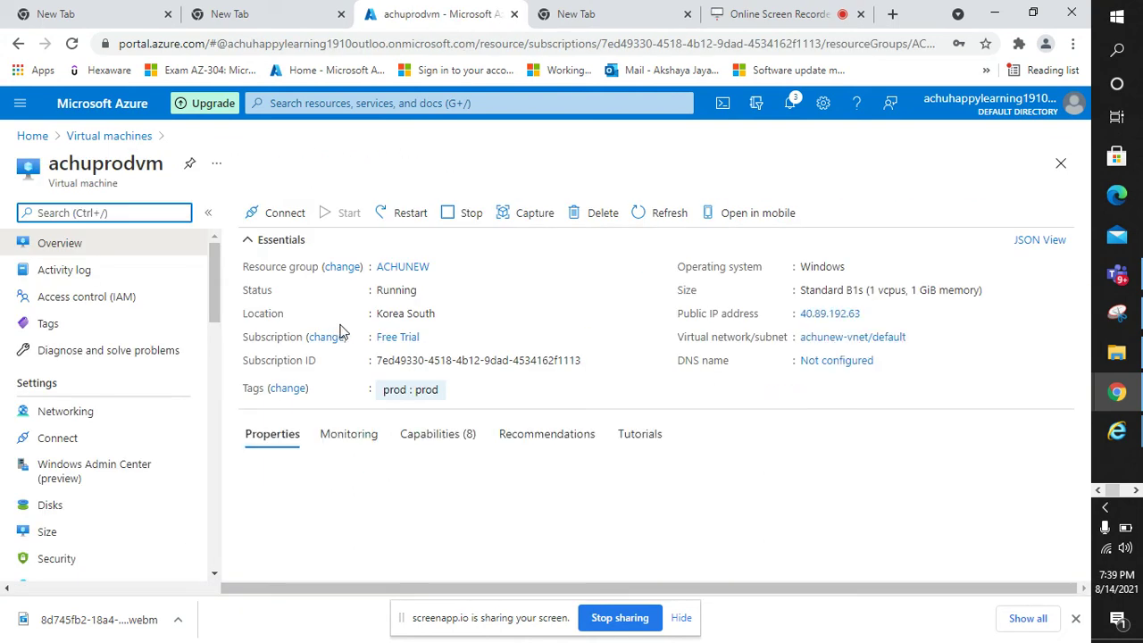
- Download achuprodvm.rdp from the Connect page's RDP option and open it
left_click(294, 220)
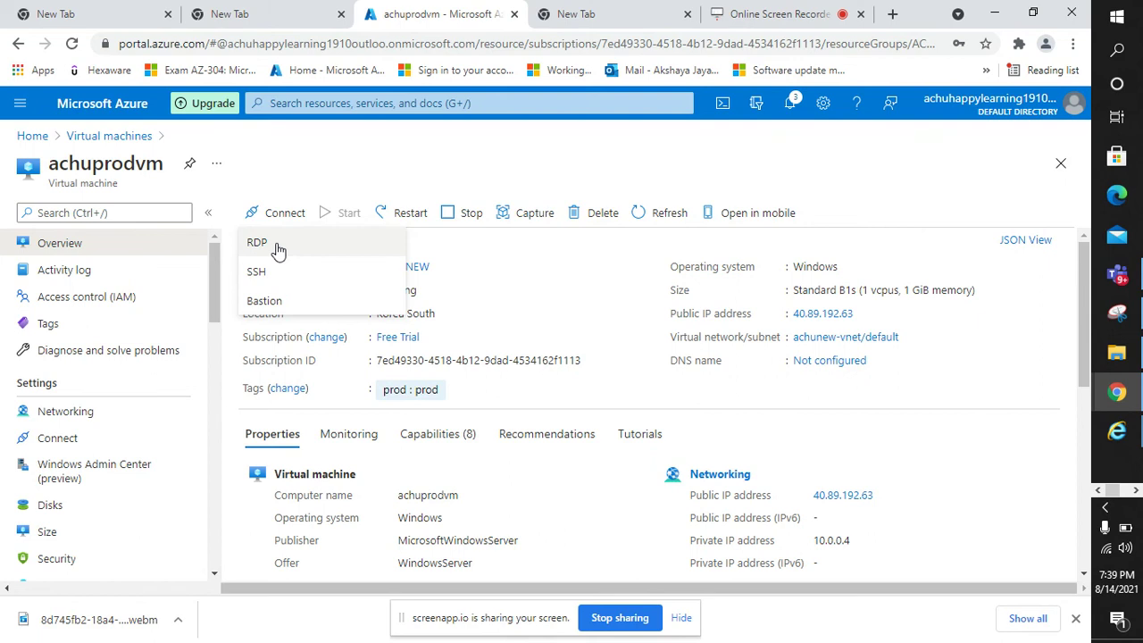
left_click(273, 245)
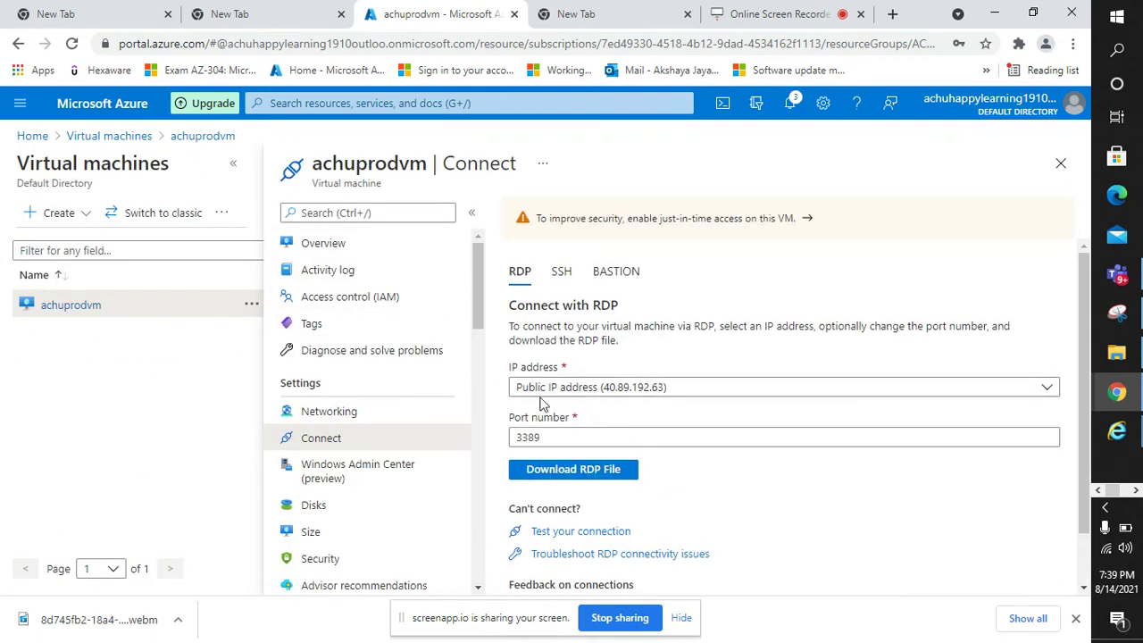
left_click(589, 471)
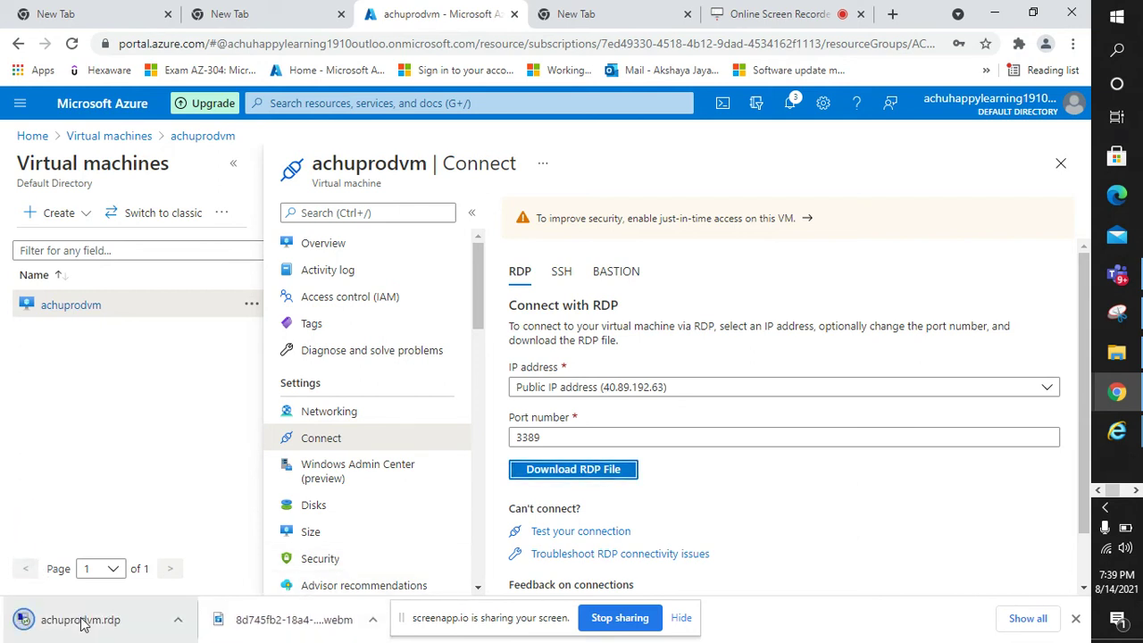
left_click(80, 620)
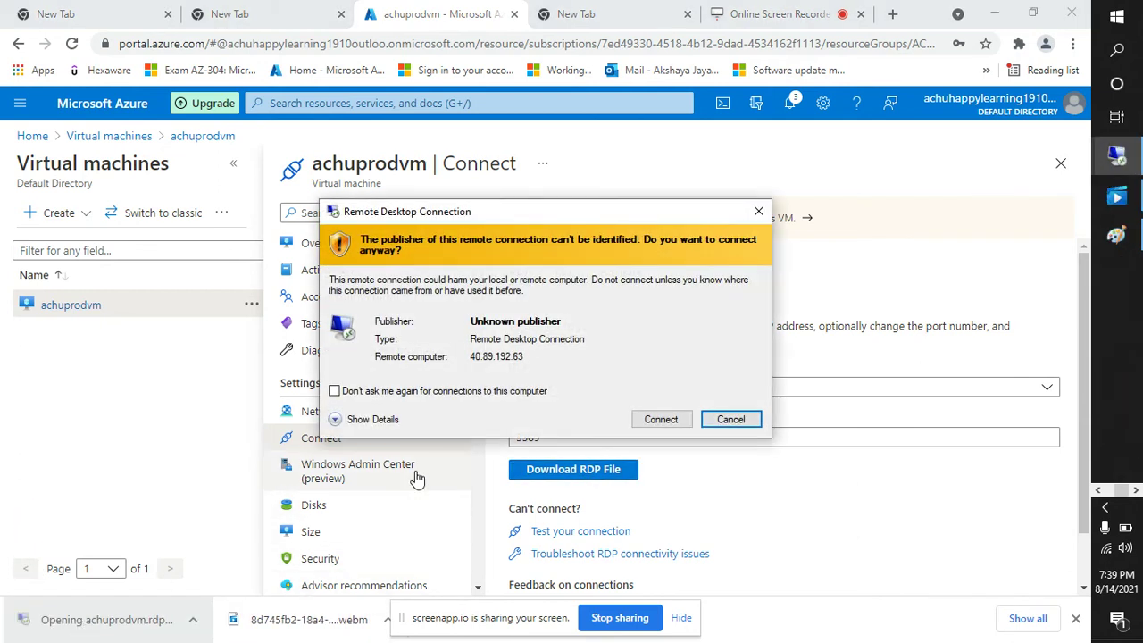
- Accept the publisher warning and enter a different account's user name and password
left_click(660, 420)
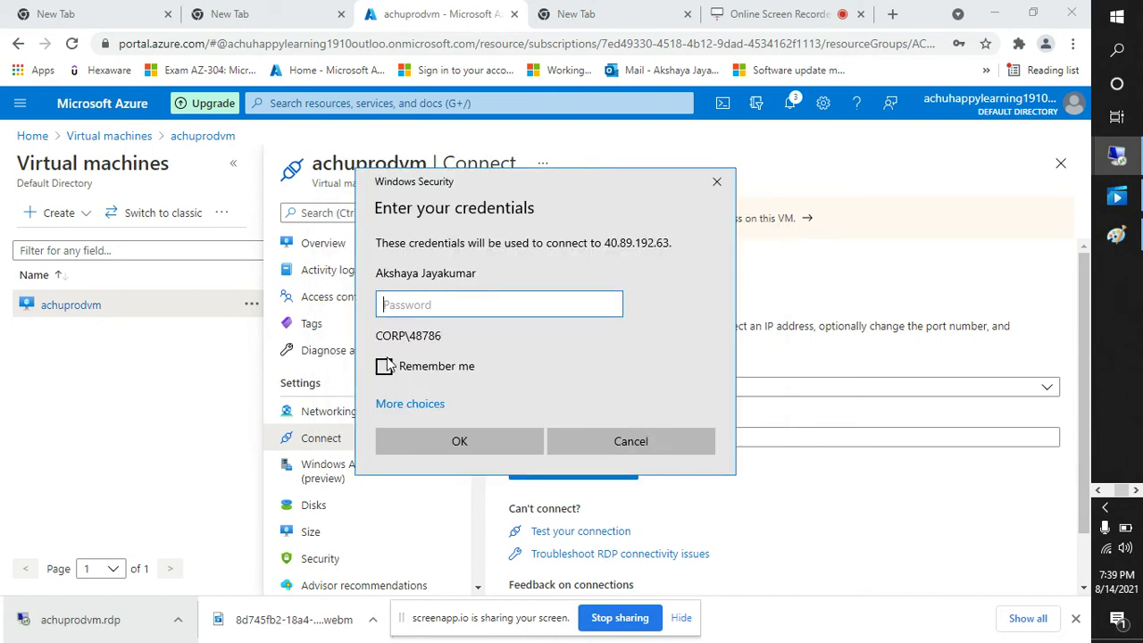
left_click(404, 407)
left_click(441, 482)
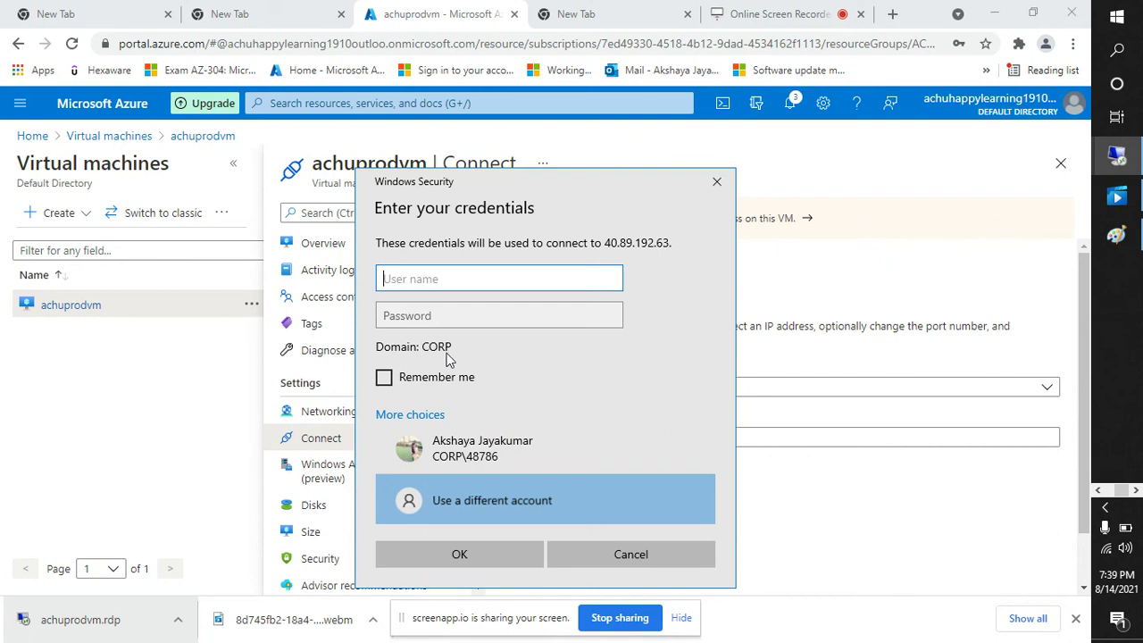
type("prodachuvm")
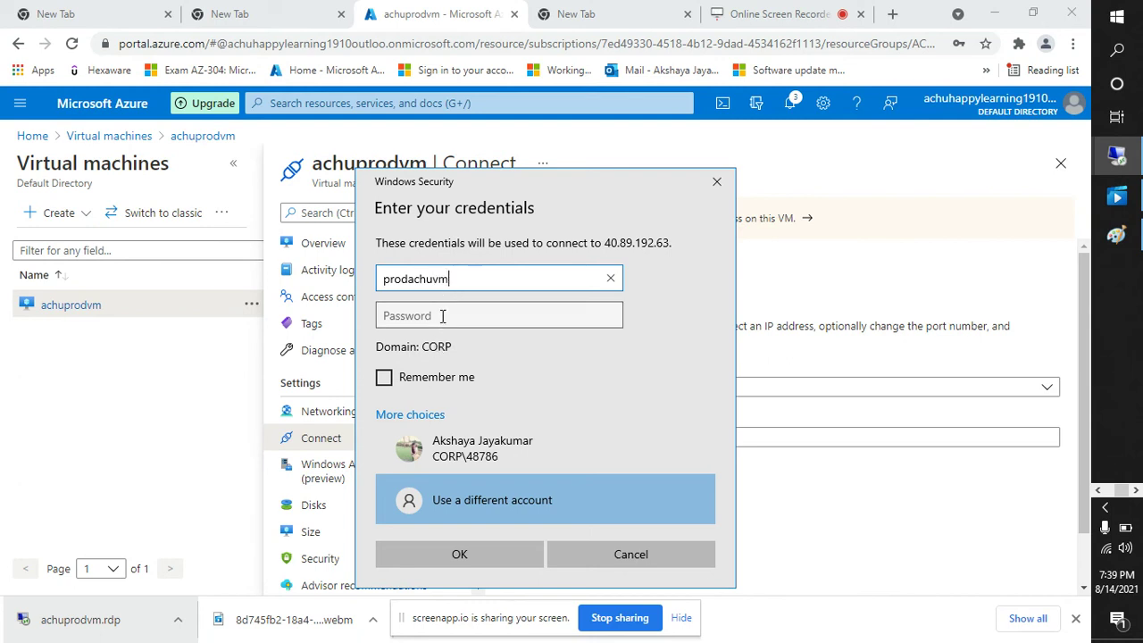
left_click(441, 316)
type("*")
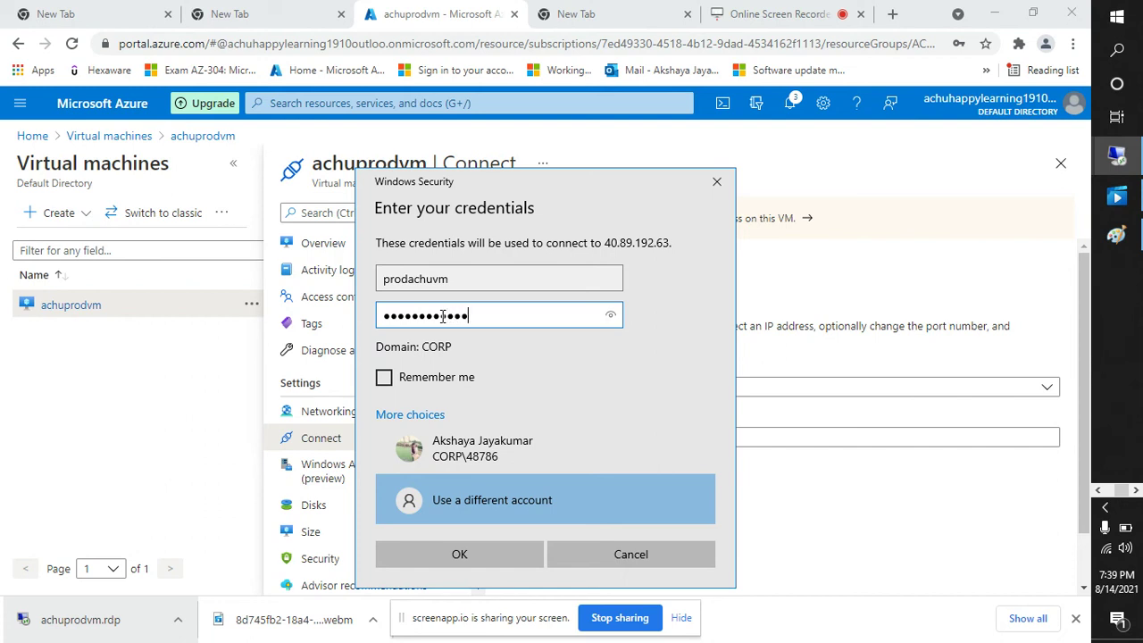
key("BackSpace")
key("BackSpace")
key("BackSpace")
key("BackSpace")
key("BackSpace")
key("BackSpace")
key("BackSpace")
key("BackSpace")
key("BackSpace")
key("BackSpace")
key("BackSpace")
type("*")
- Submit the credentials, retype the password, and close the rejected sign-in prompt
left_click(493, 552)
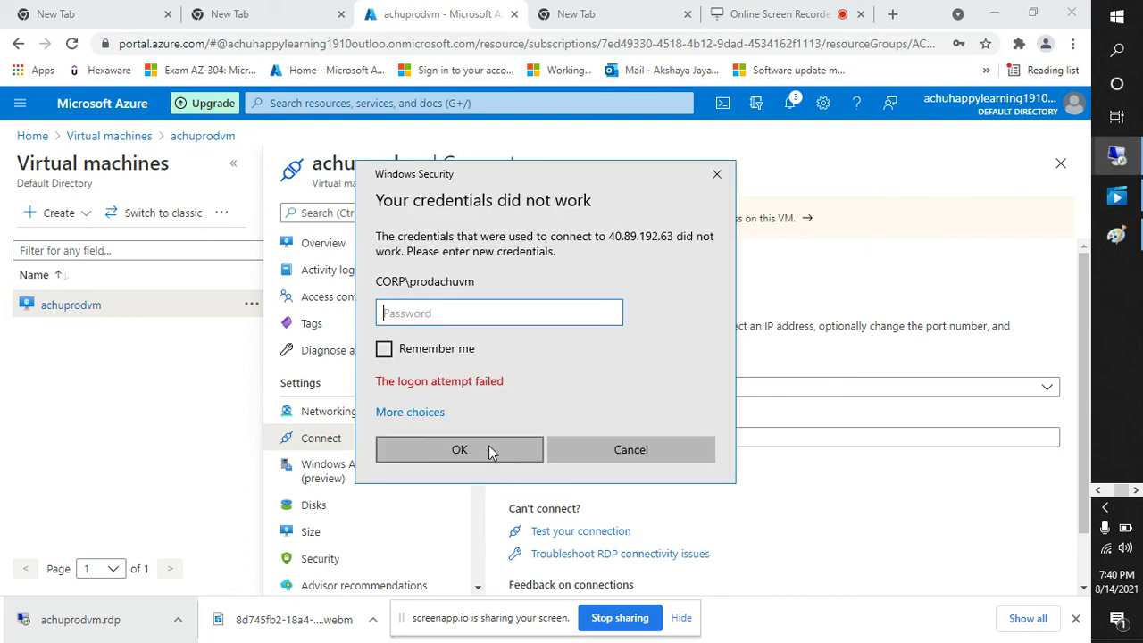
type("p***********")
left_click(488, 447)
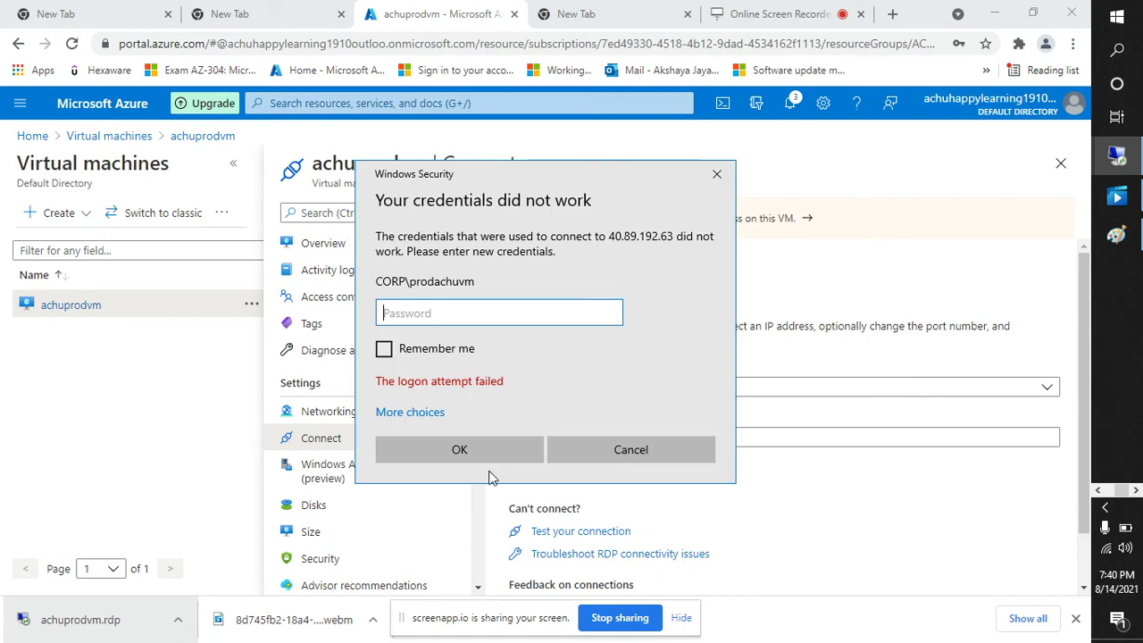
left_click(727, 172)
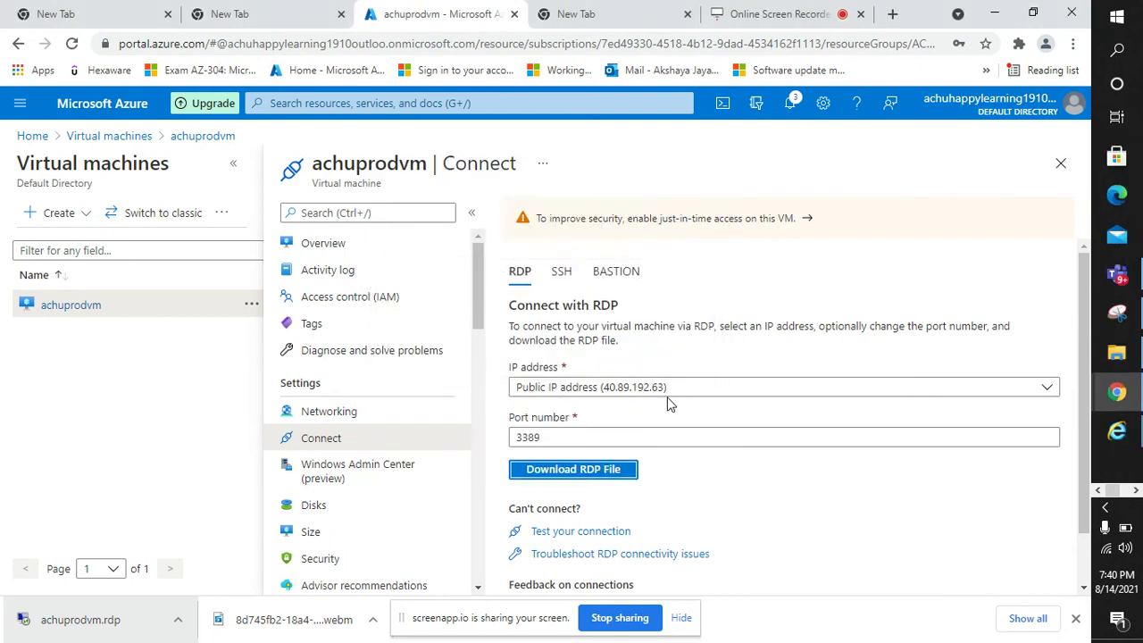
- Return to achuprodvm's Overview page
left_click(344, 243)
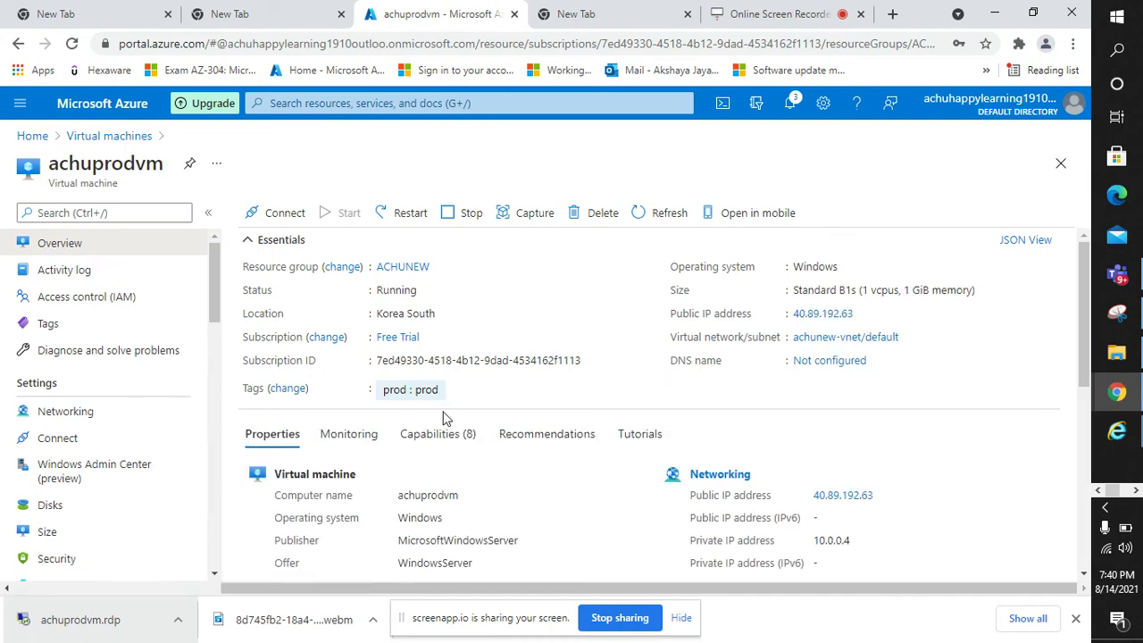
scroll(447, 418, "down", 1)
scroll(447, 418, "up", 1)
scroll(447, 418, "down", 1)
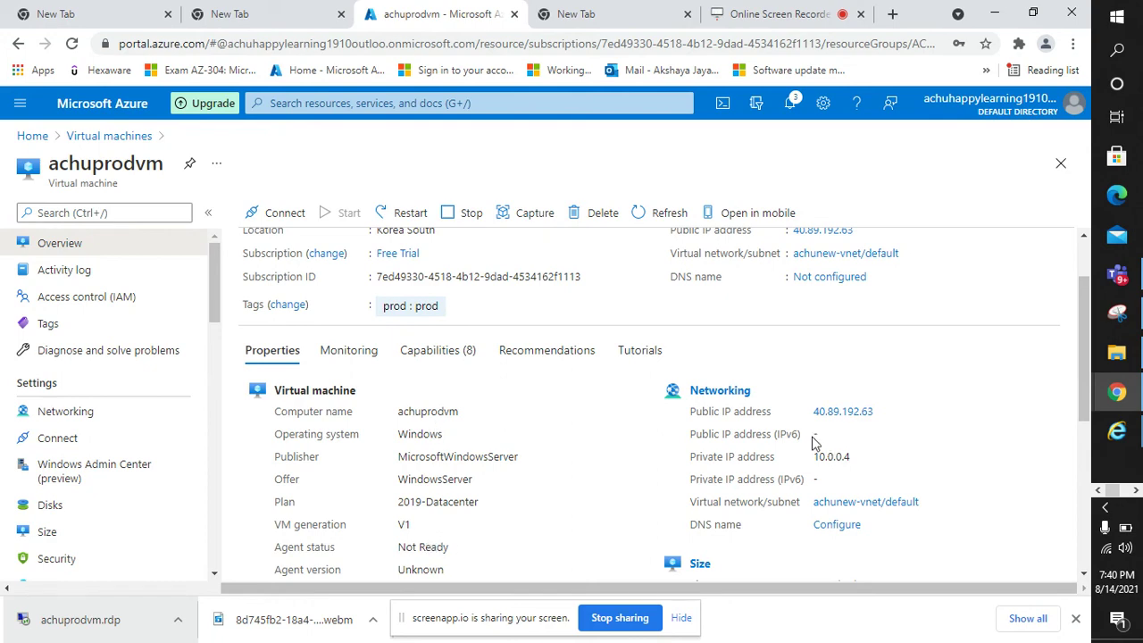
- Open achuprodvm.rdp and sign in with the VM administrator's user name and password
left_click(87, 630)
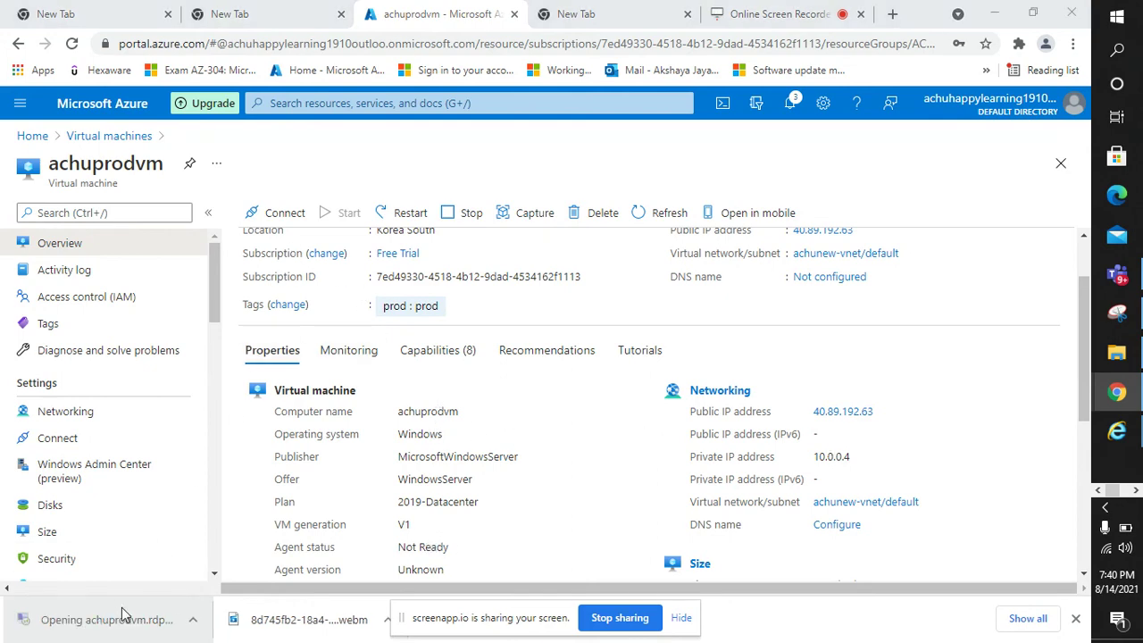
left_click(661, 423)
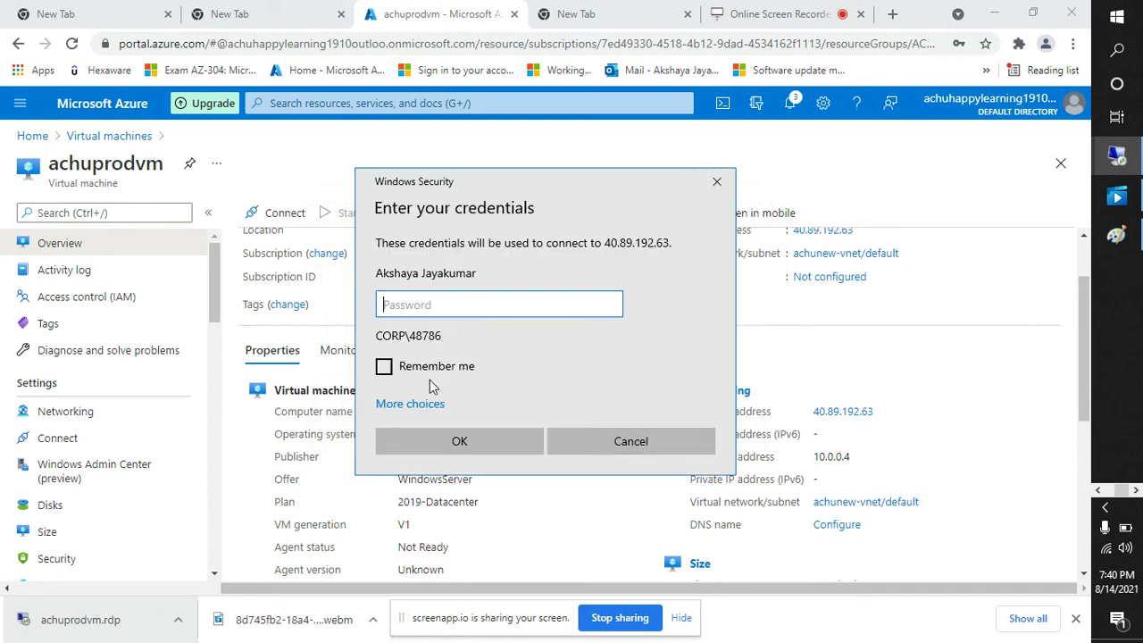
left_click(413, 403)
left_click(453, 487)
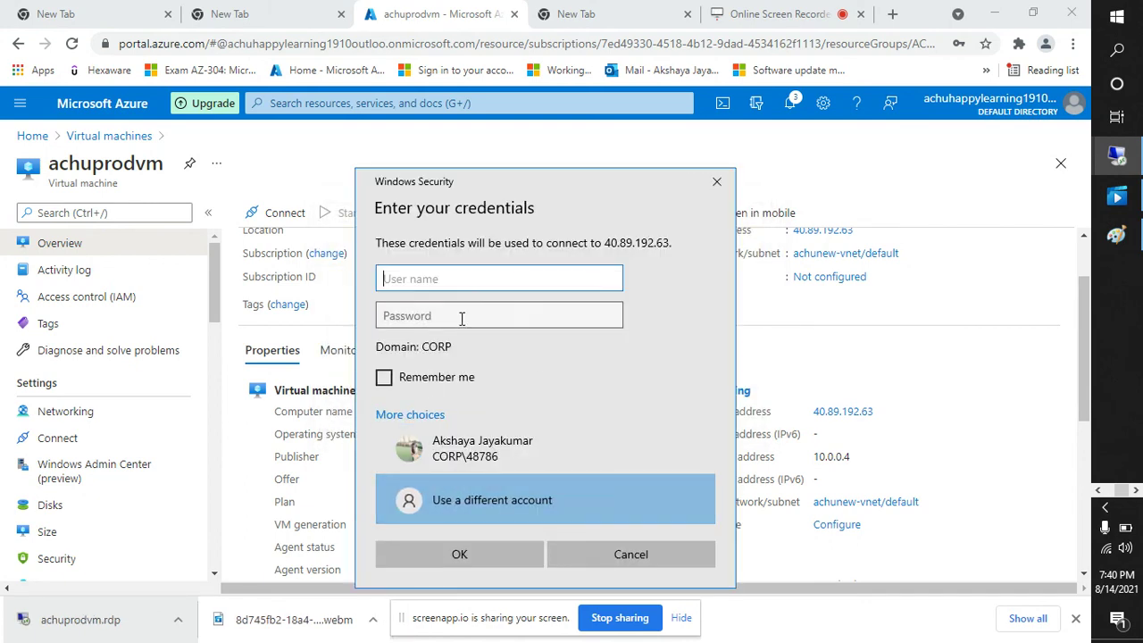
type("achuprodvm")
left_click(461, 318)
type("•")
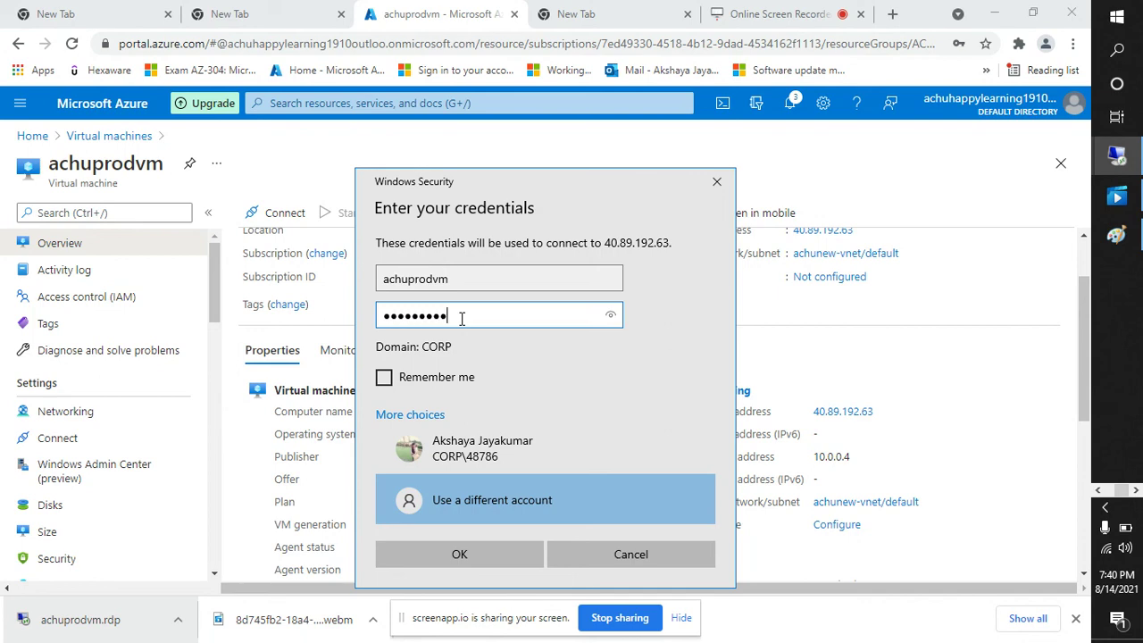
key("Return")
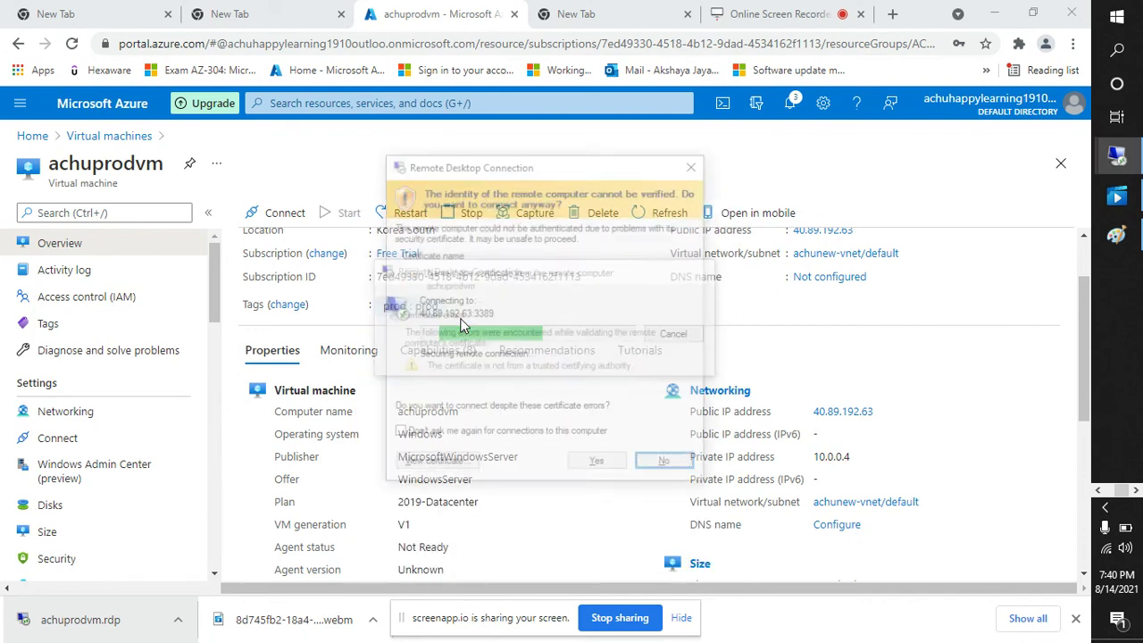
- Accept the certificate warning and move the session connection bar aside as the desktop loads
left_click(598, 465)
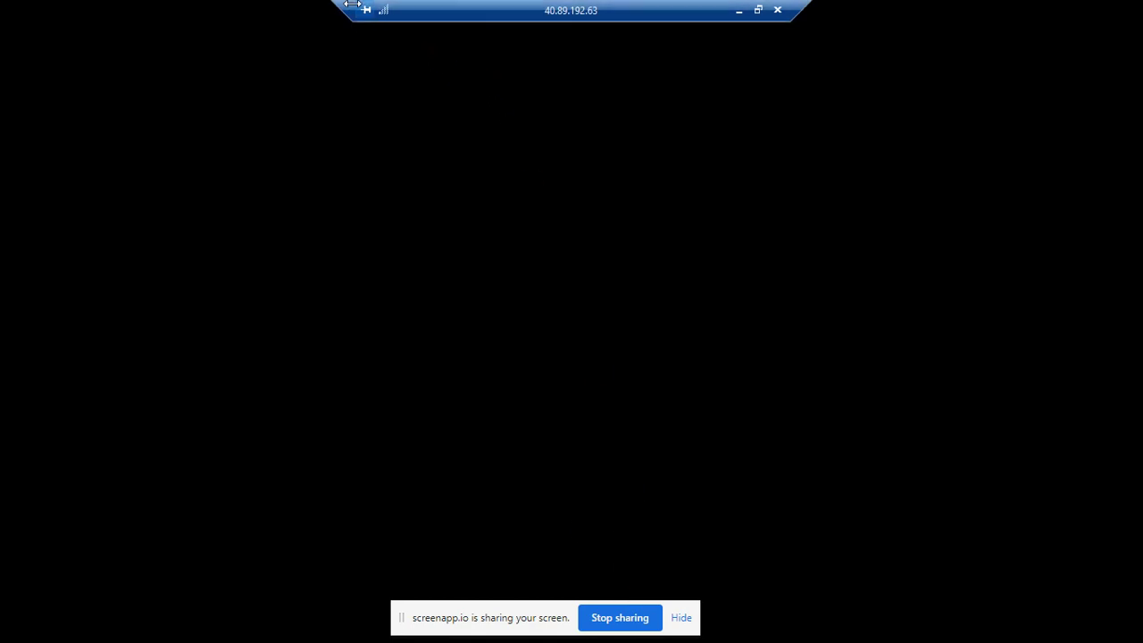
left_click_drag(343, 2, 548, 2)
left_click_drag(670, 7, 810, 10)
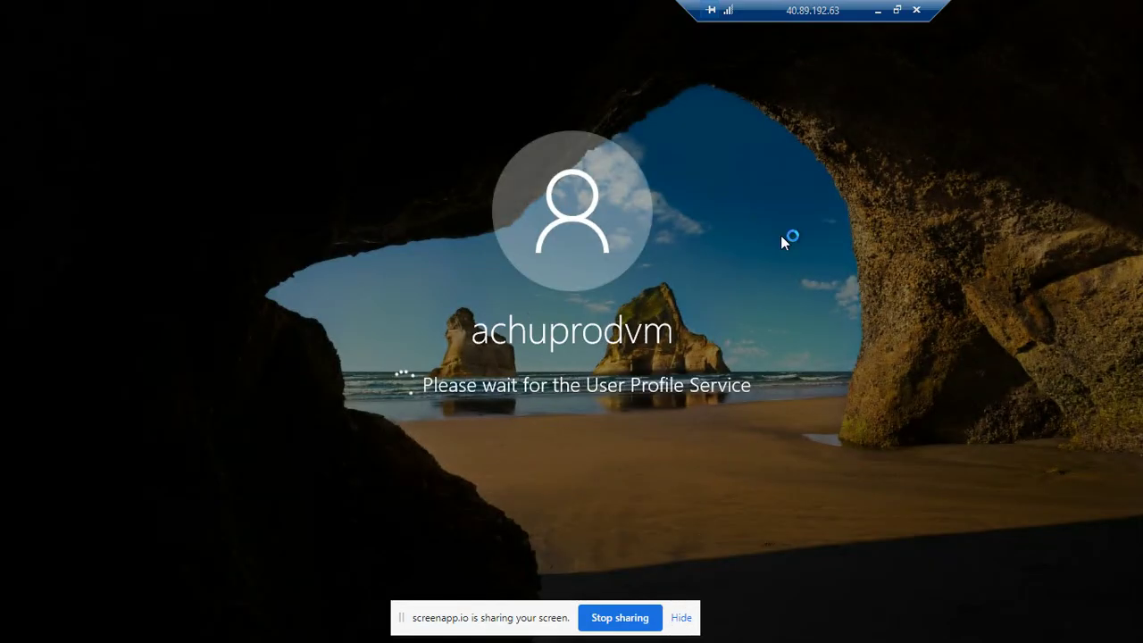
left_click_drag(825, 5, 999, 4)
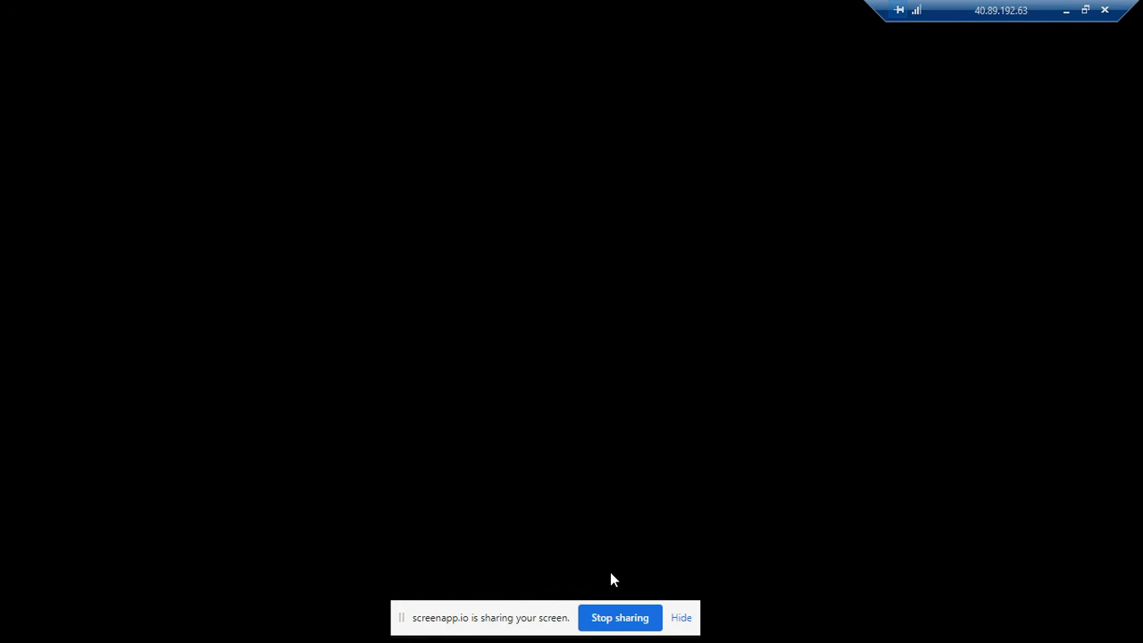
left_click_drag(1006, 8, 1010, 9)
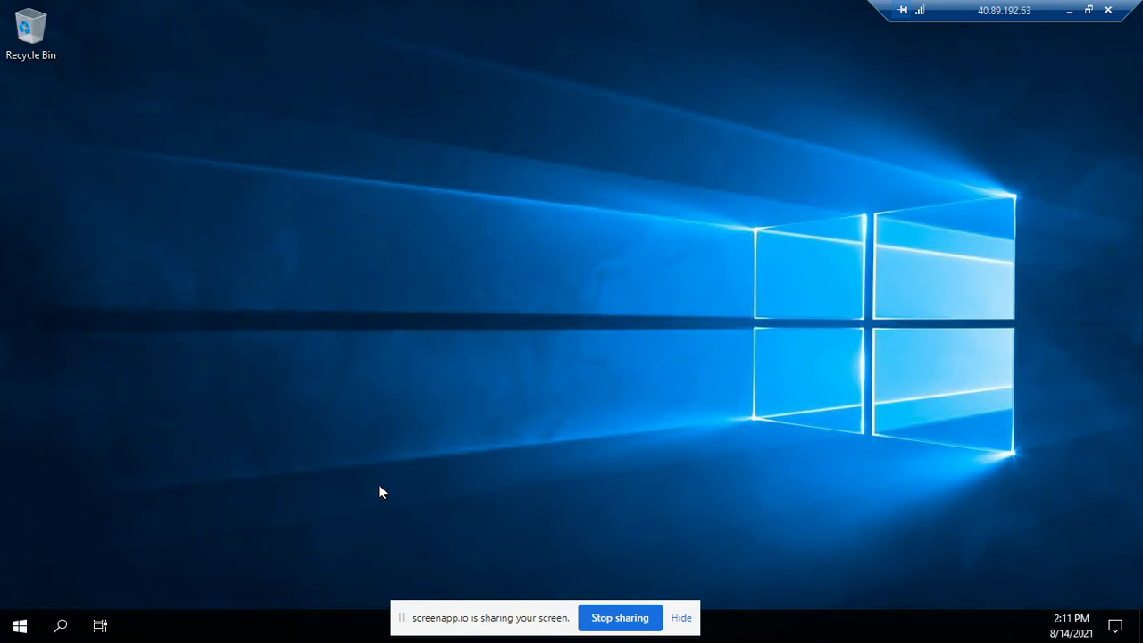
- On the VM, view This PC's drives in File Explorer and allow network discovery
key("super+r")
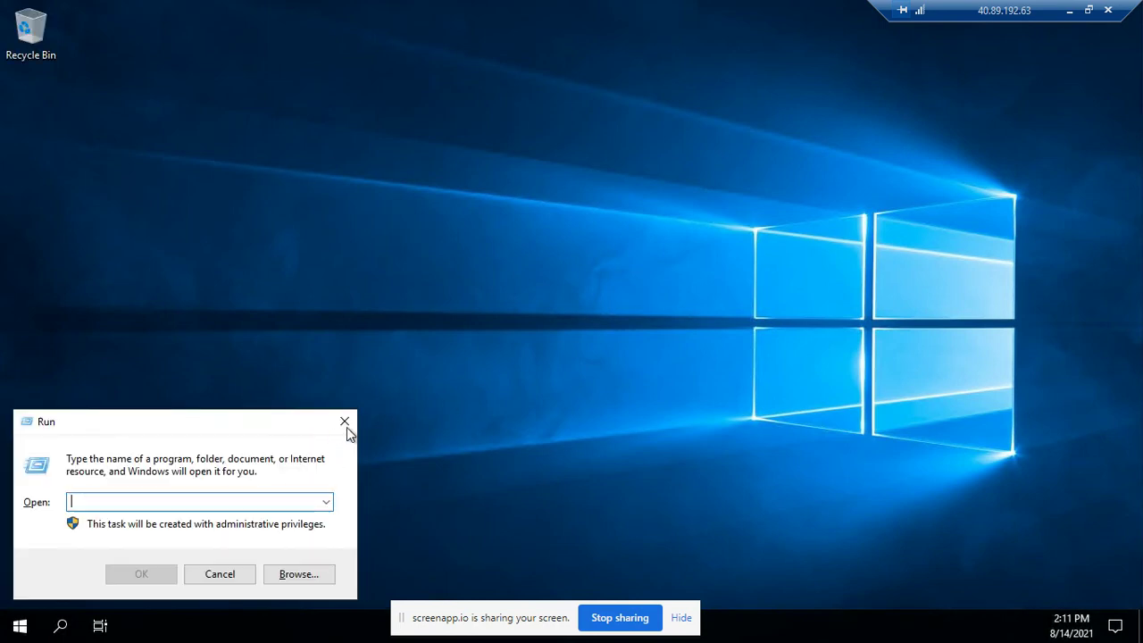
left_click(345, 423)
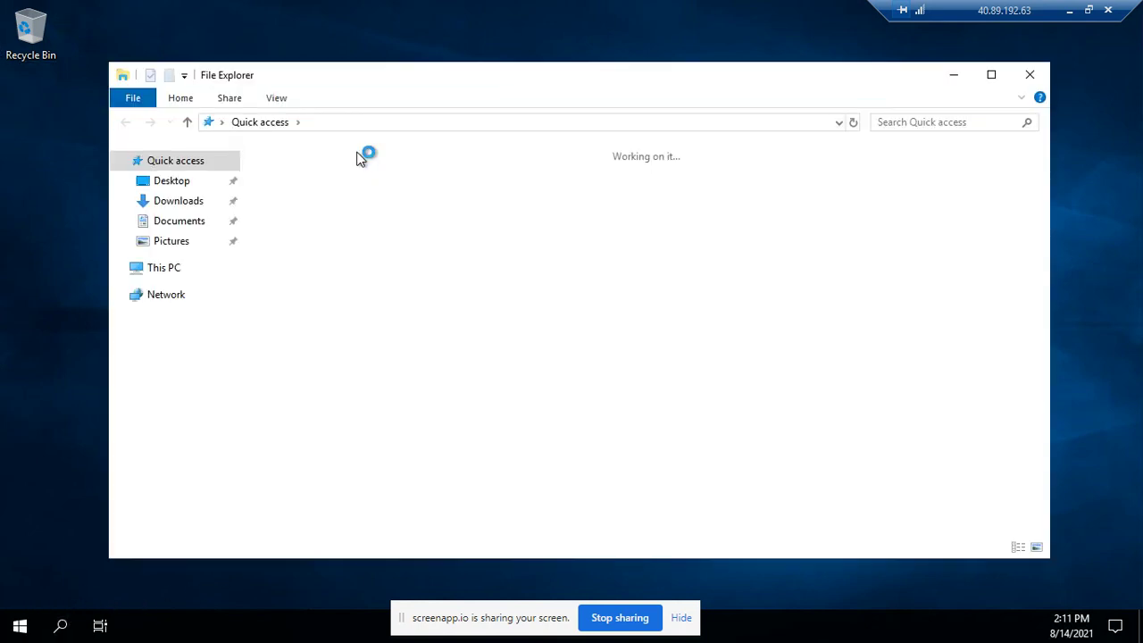
left_click(183, 271)
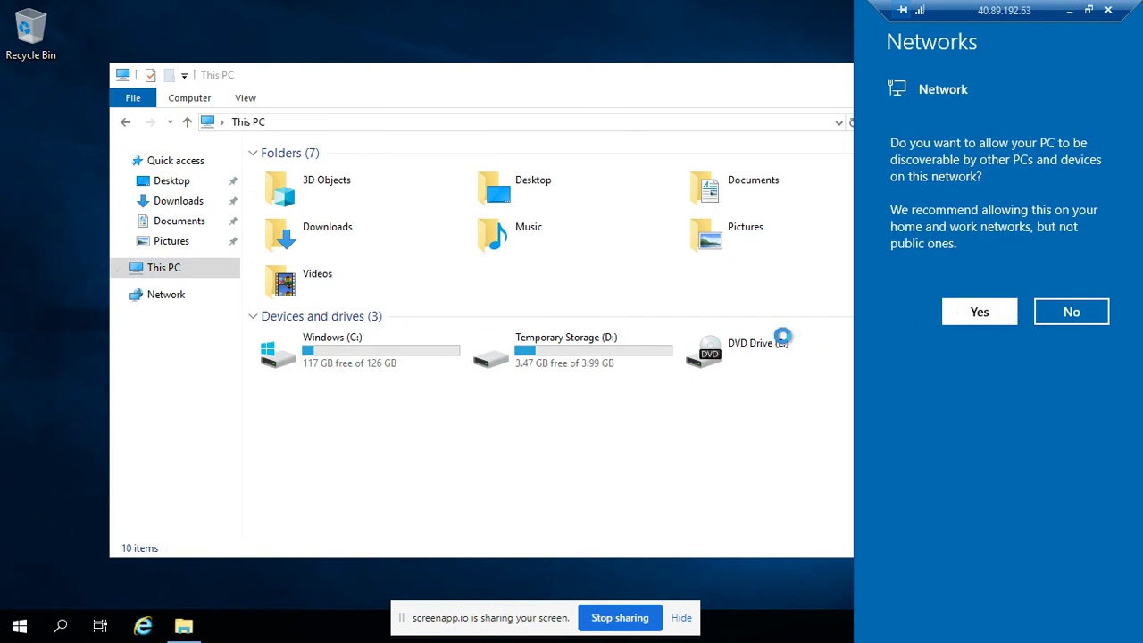
left_click(984, 312)
left_click(804, 316)
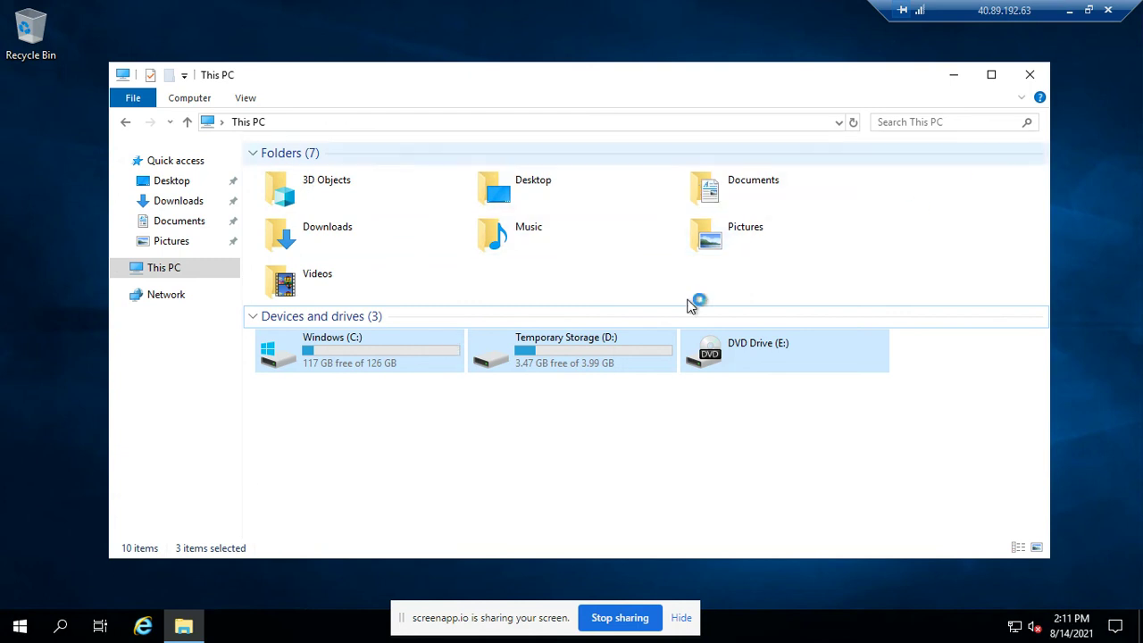
- Minimize File Explorer and the remote session to return to the Azure portal
left_click(953, 74)
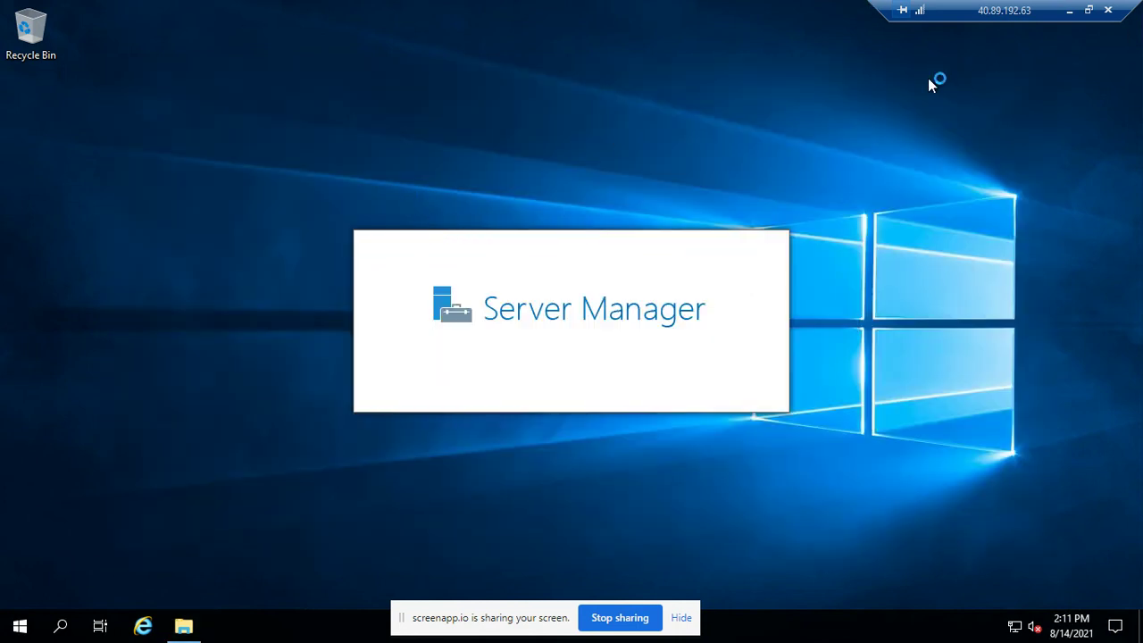
left_click(62, 630)
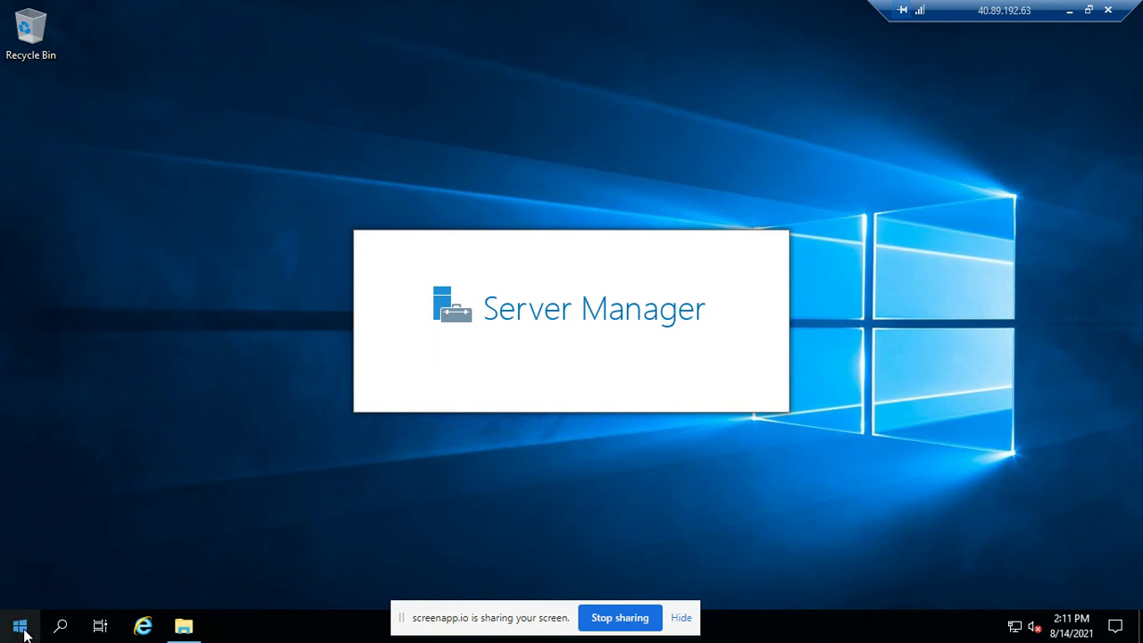
left_click(795, 384)
left_click(1071, 11)
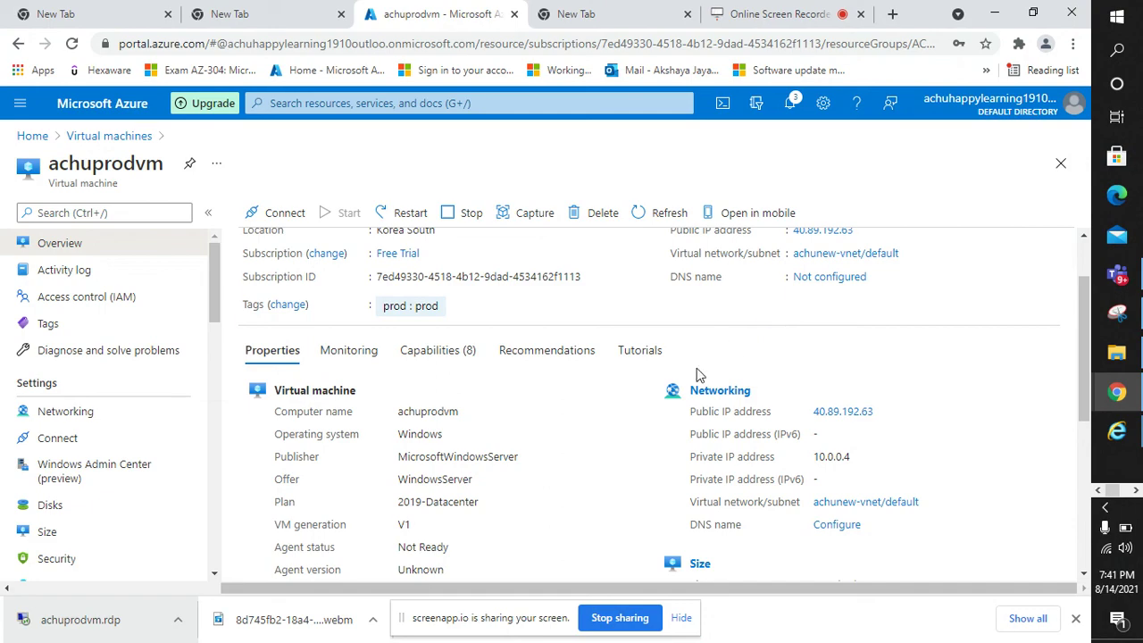
scroll(562, 402, "up", 2)
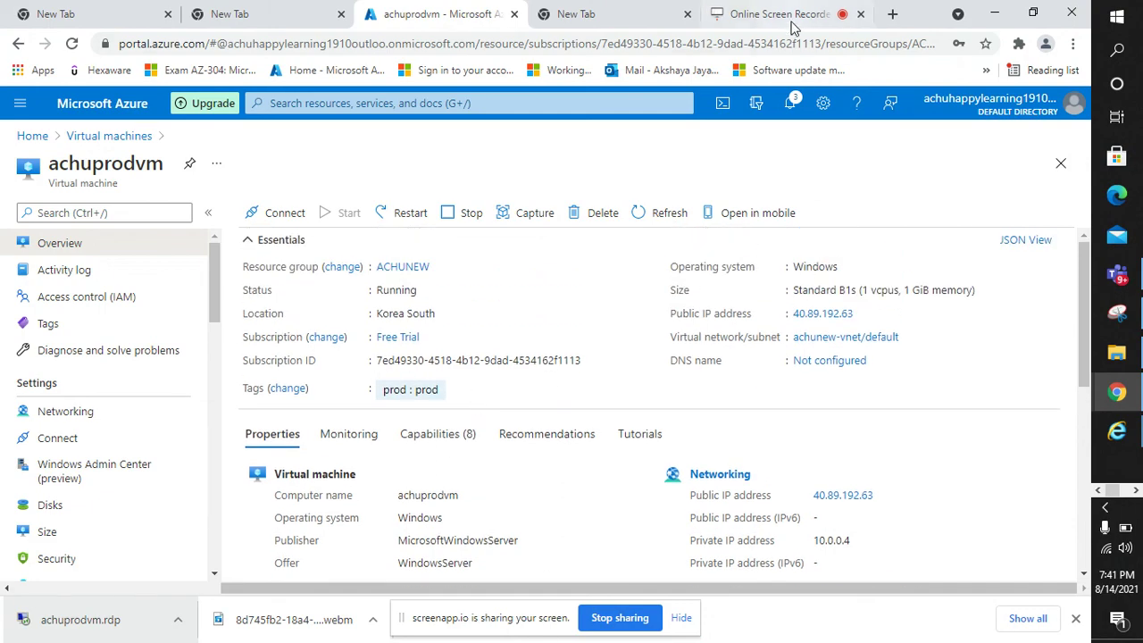